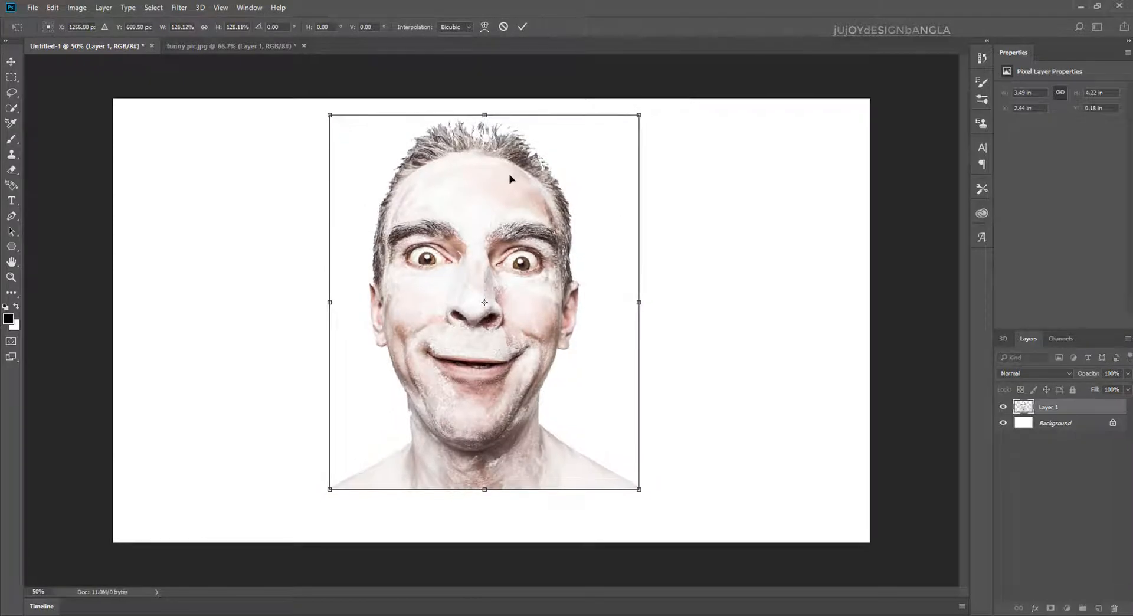
Move the portrait down to the canvas's bottom edge, apply the transform and duplicate Layer 1.
left_click_drag(509, 173, 512, 236)
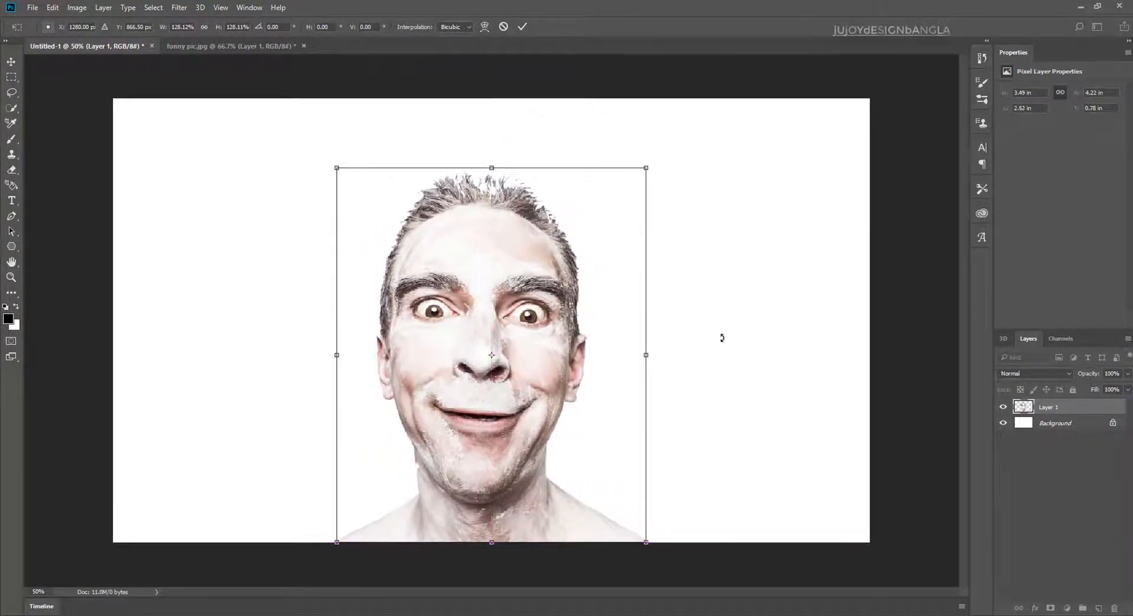
key("Return")
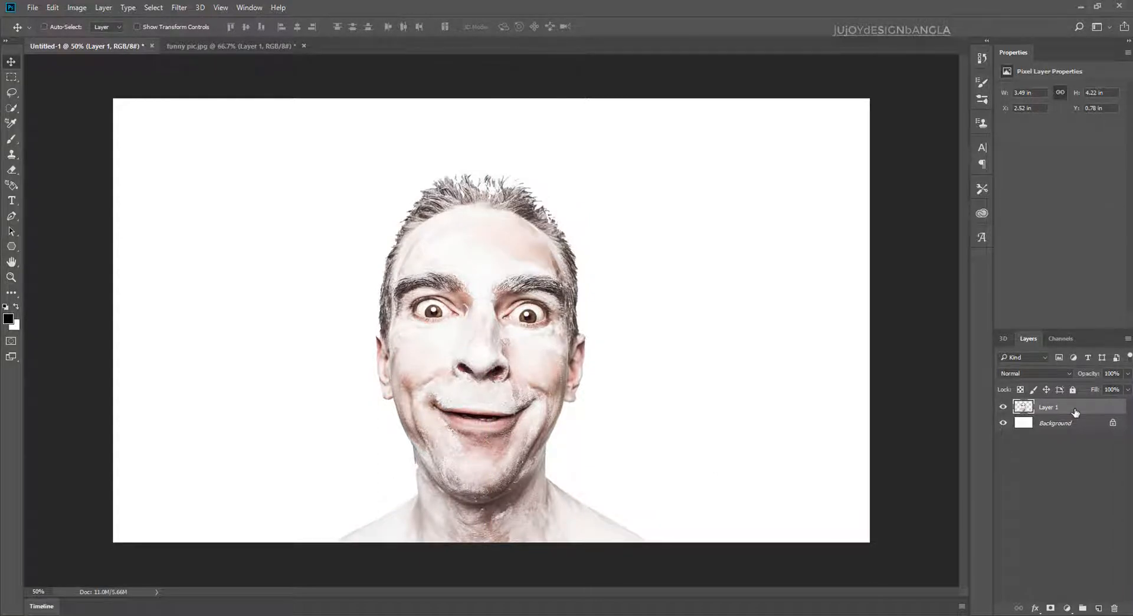
key("ctrl+j")
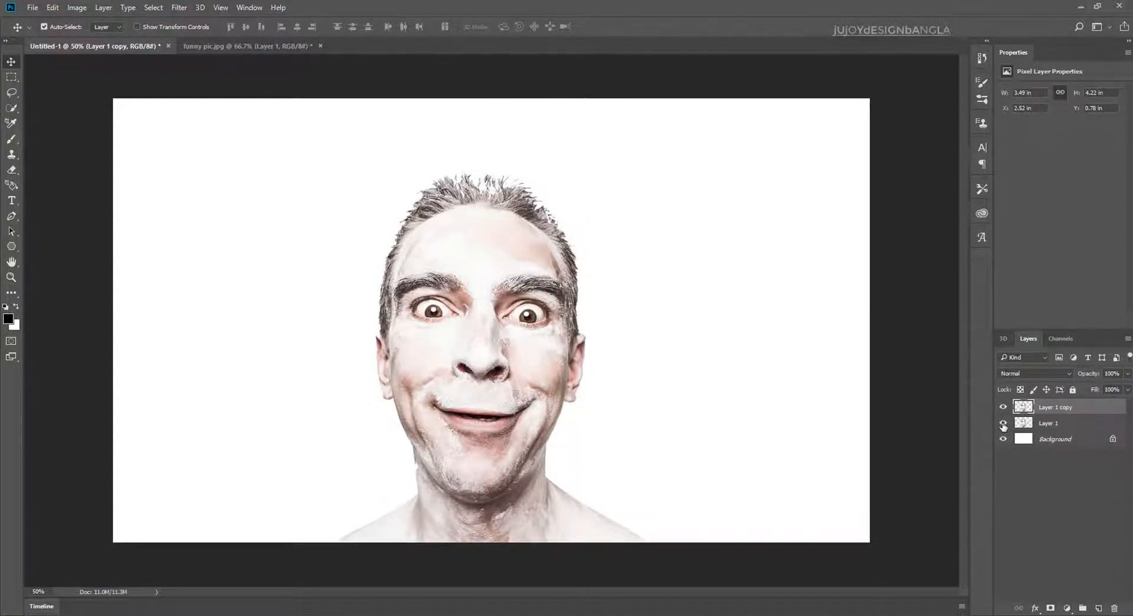
With the original Layer 1 hidden, cut the right half of the duplicated face onto its own layer and realign it with the left half.
left_click(11, 76)
left_click(95, 78)
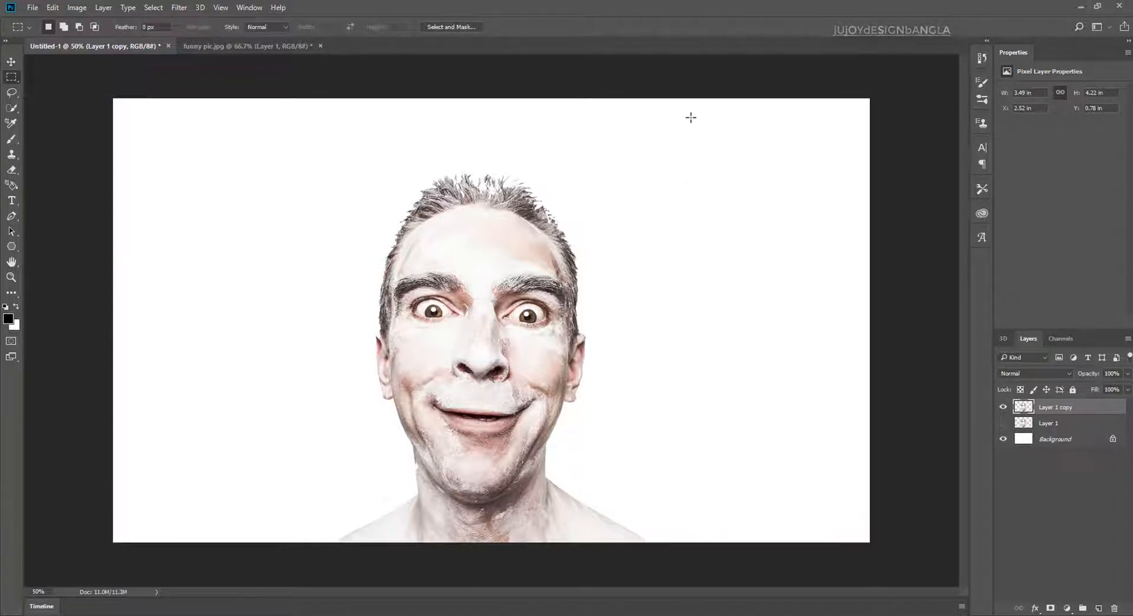
left_click_drag(691, 118, 482, 590)
key("Delete")
key("ctrl+d")
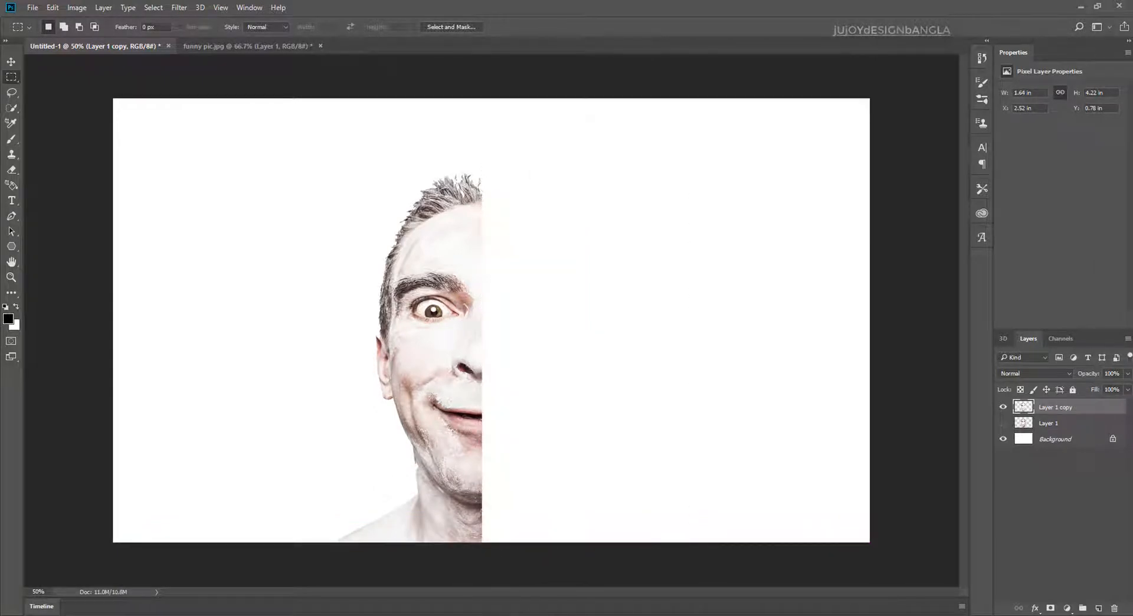
key("ctrl+v")
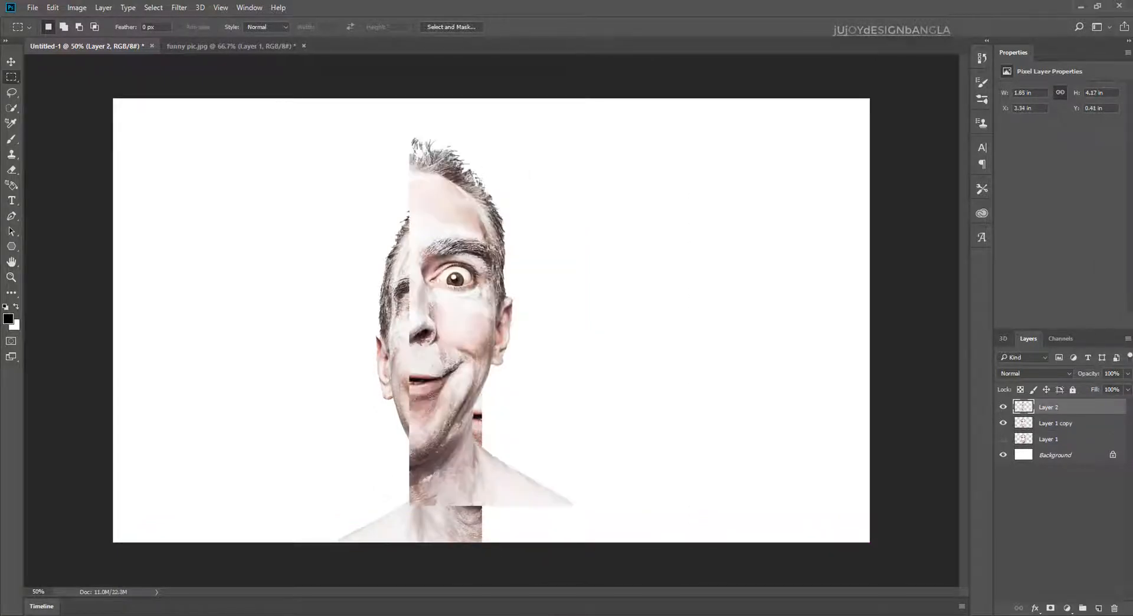
left_click(11, 61)
left_click_drag(458, 332, 530, 369)
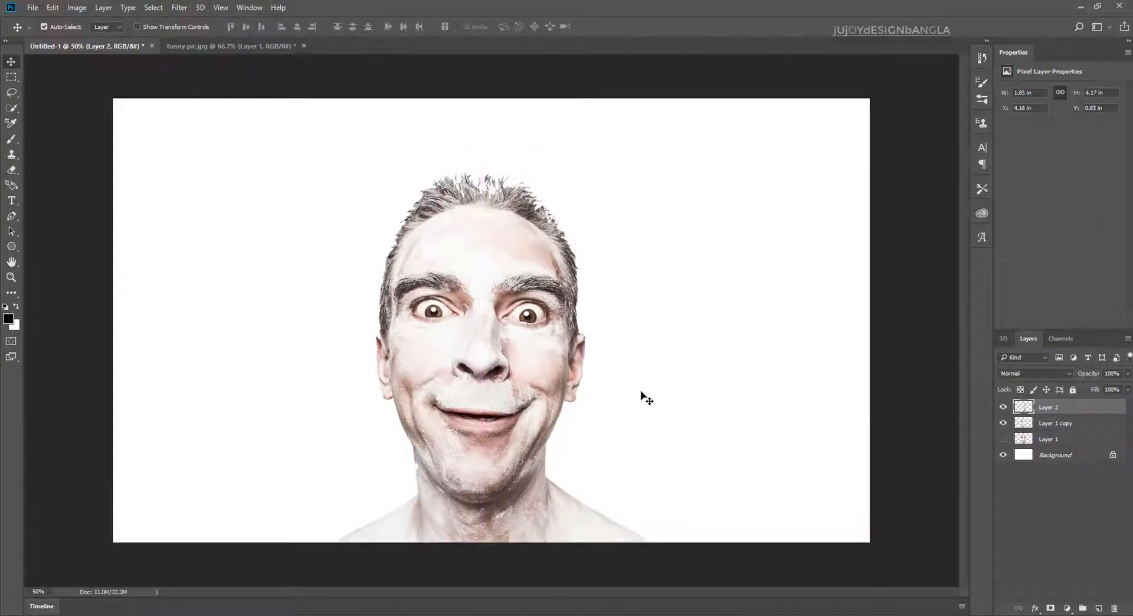
Cut the part of Layer 2 above the nostrils onto its own layer and fit it back over the lower-right quarter of the face.
left_click(11, 77)
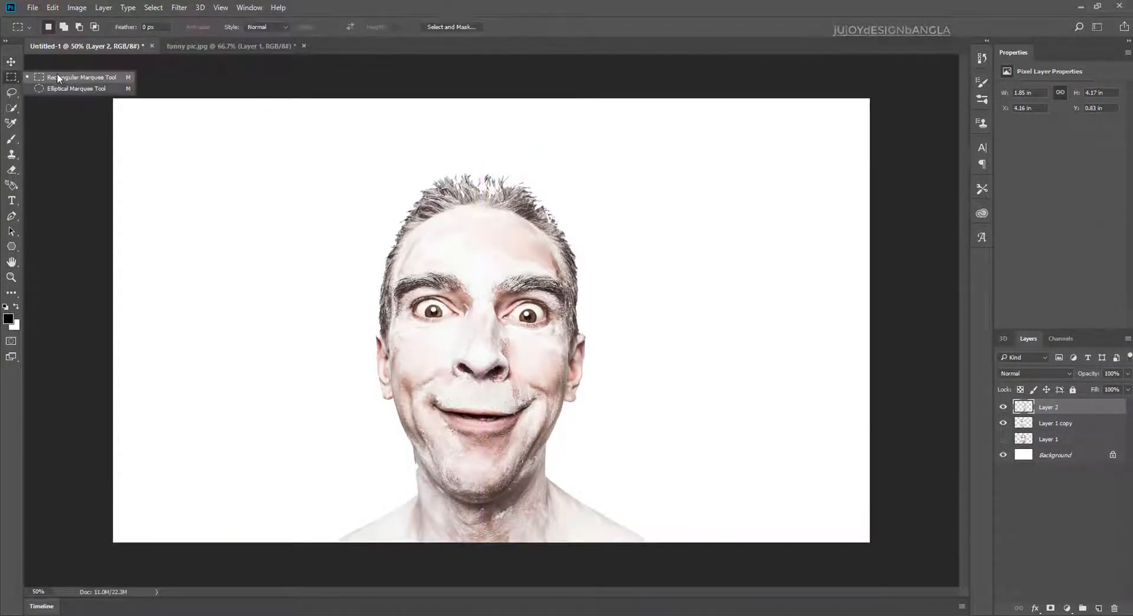
left_click_drag(273, 104, 607, 313)
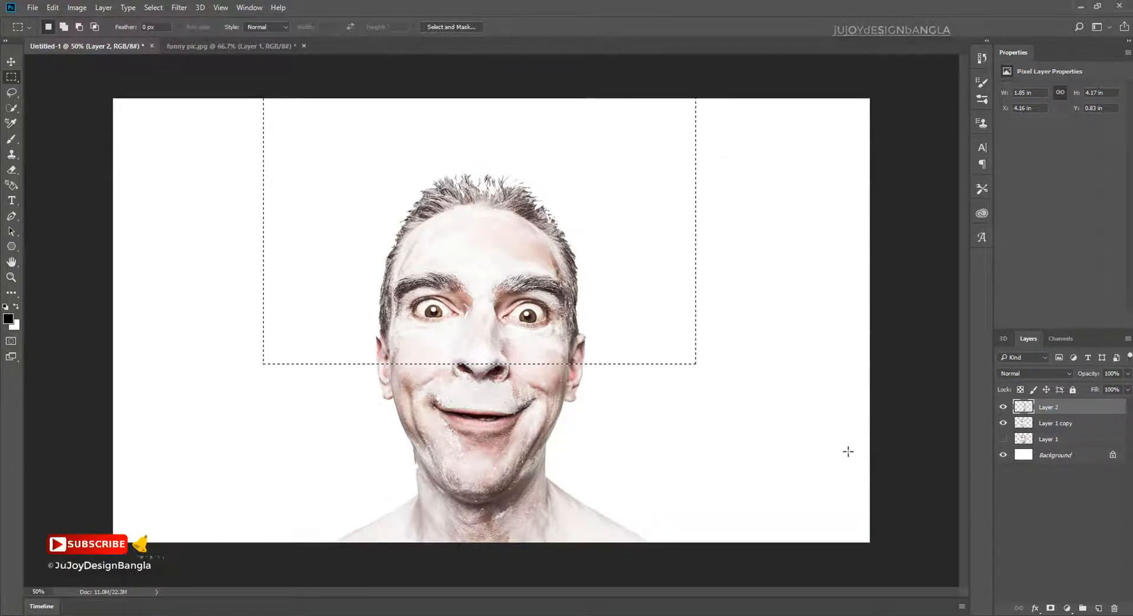
key("Delete")
key("ctrl+d")
key("ctrl+v")
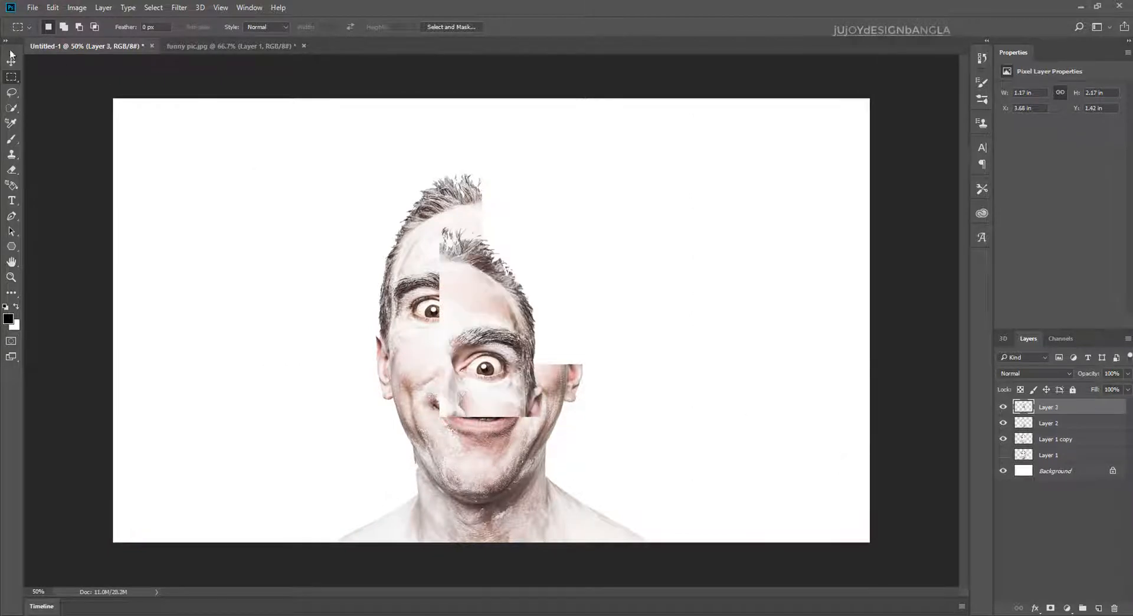
left_click(11, 57)
left_click_drag(479, 328, 521, 274)
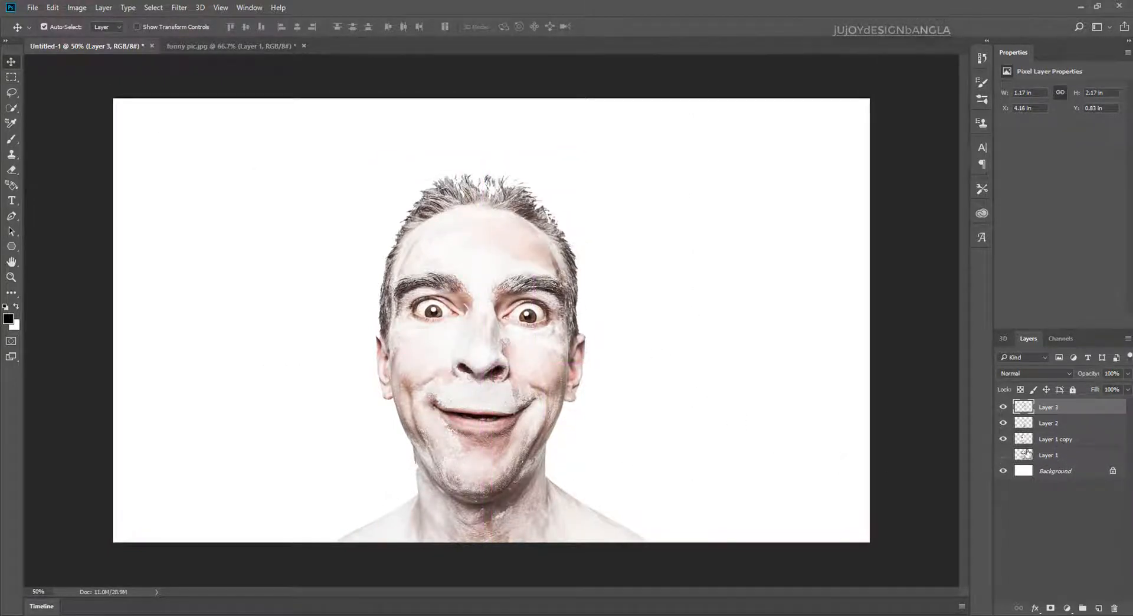
Hide Layer 2 and Layer 3, and cut the part of the left face half above the nostrils out of Layer 1 copy.
left_click(1003, 423)
left_click(1003, 408)
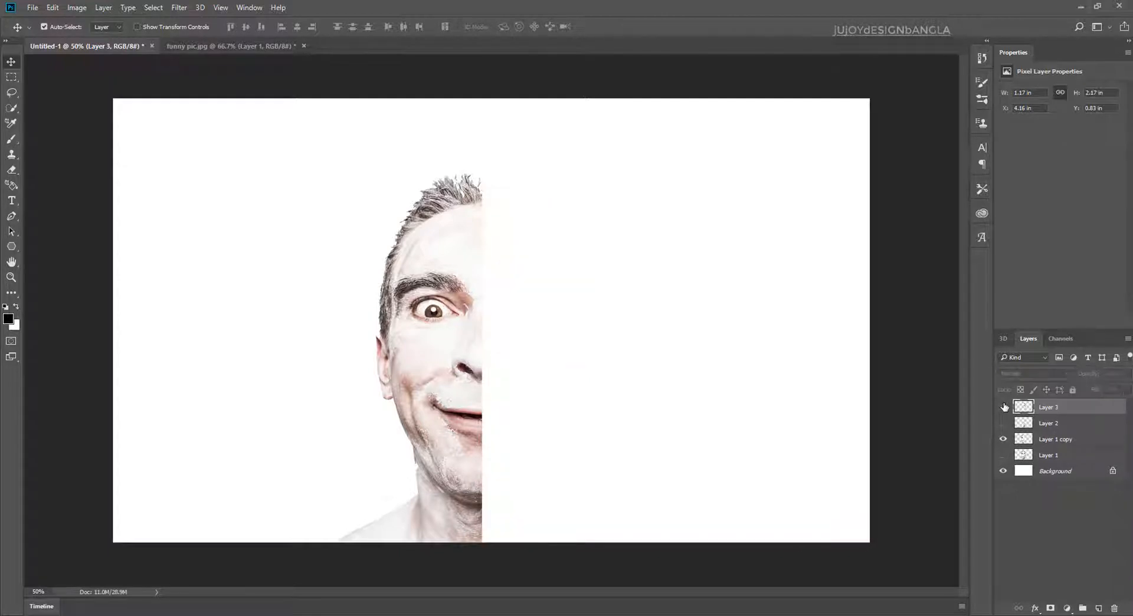
left_click(1059, 442)
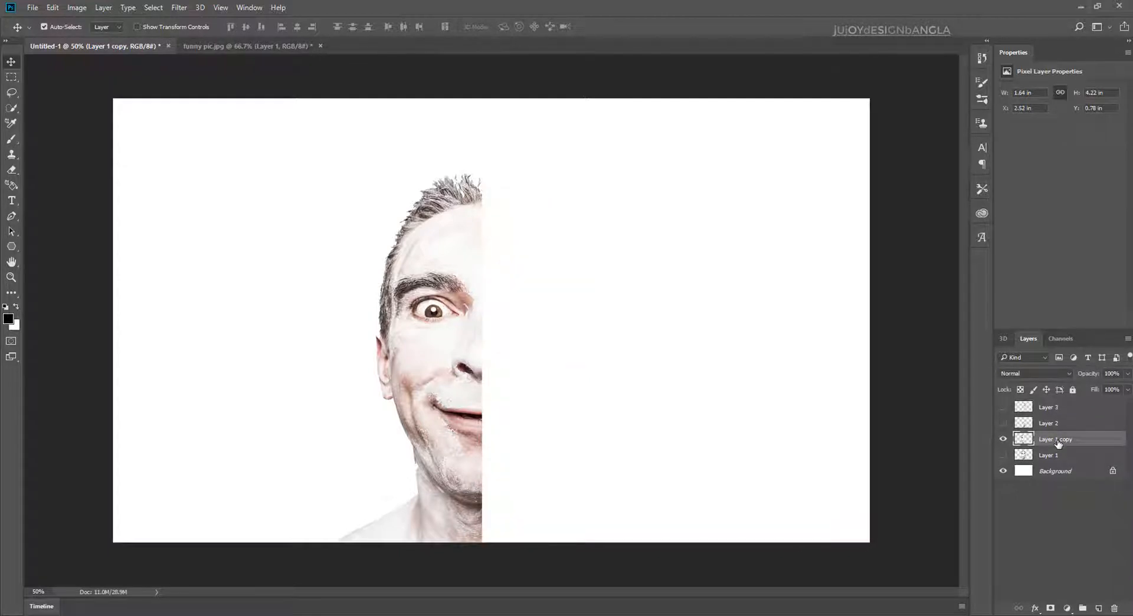
left_click(11, 78)
left_click_drag(450, 236, 542, 366)
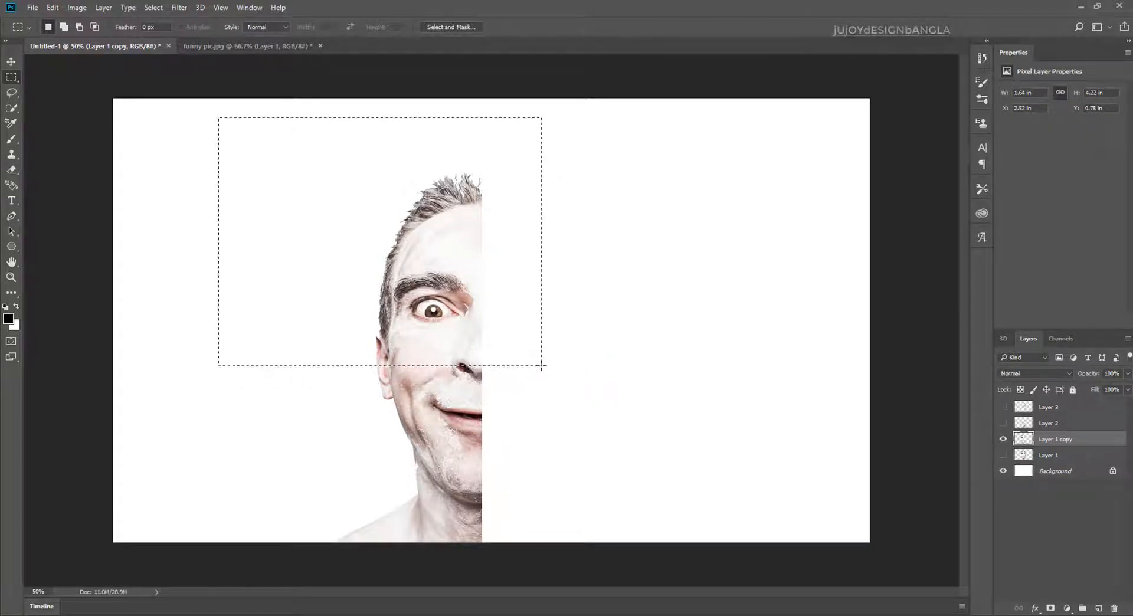
left_click(1004, 407)
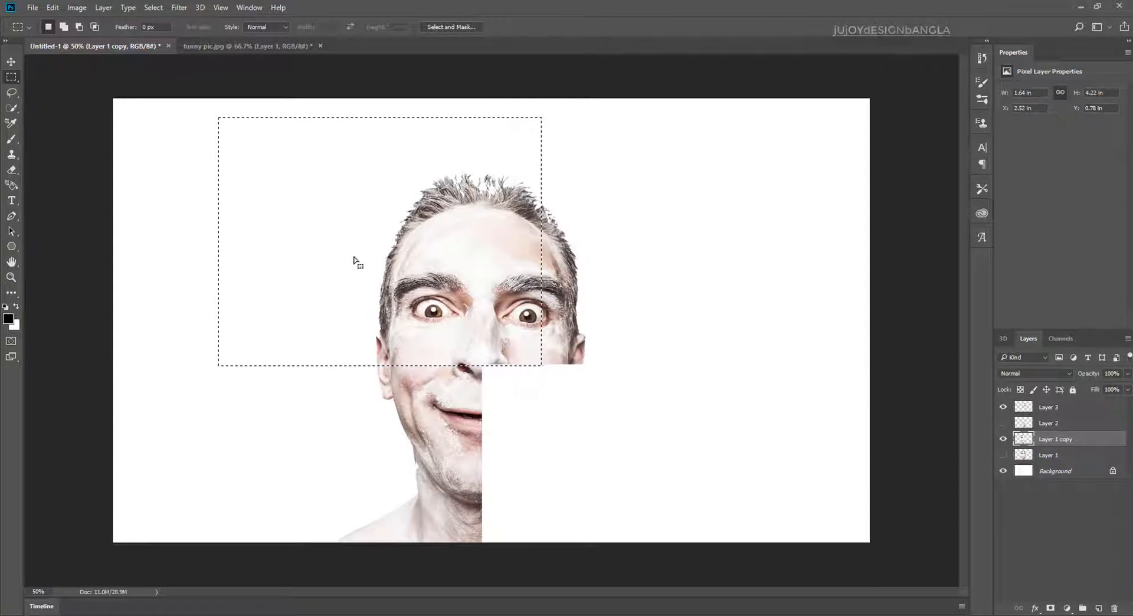
left_click(1004, 407)
key("ctrl+x")
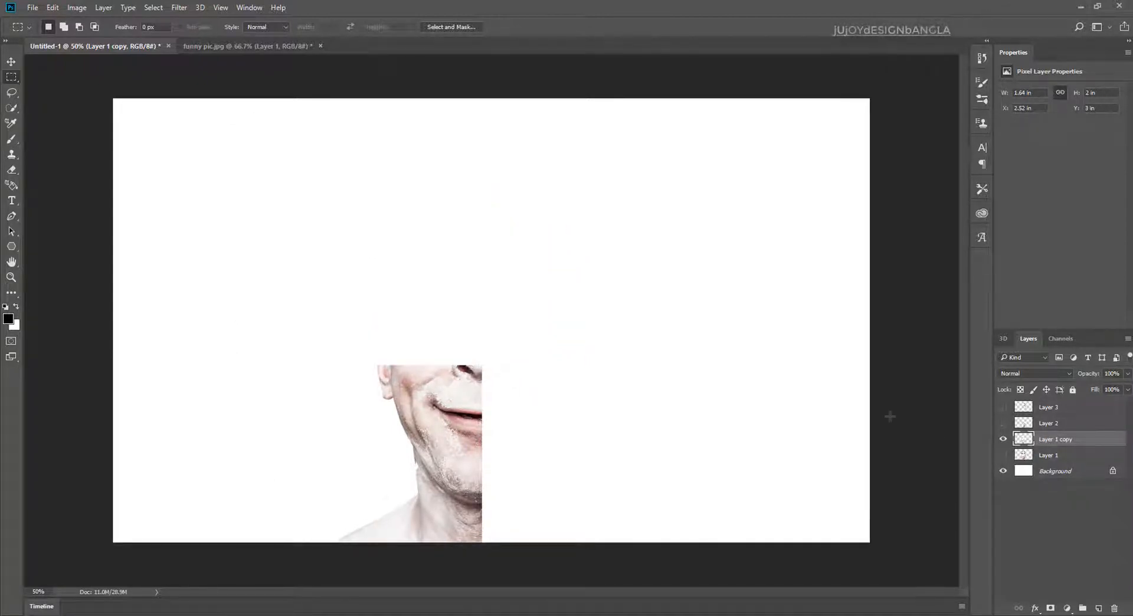
Paste the cut upper-left quarter onto its own layer, fit it back above the lower-left quarter and show Layer 2 and Layer 3 again.
key("ctrl+v")
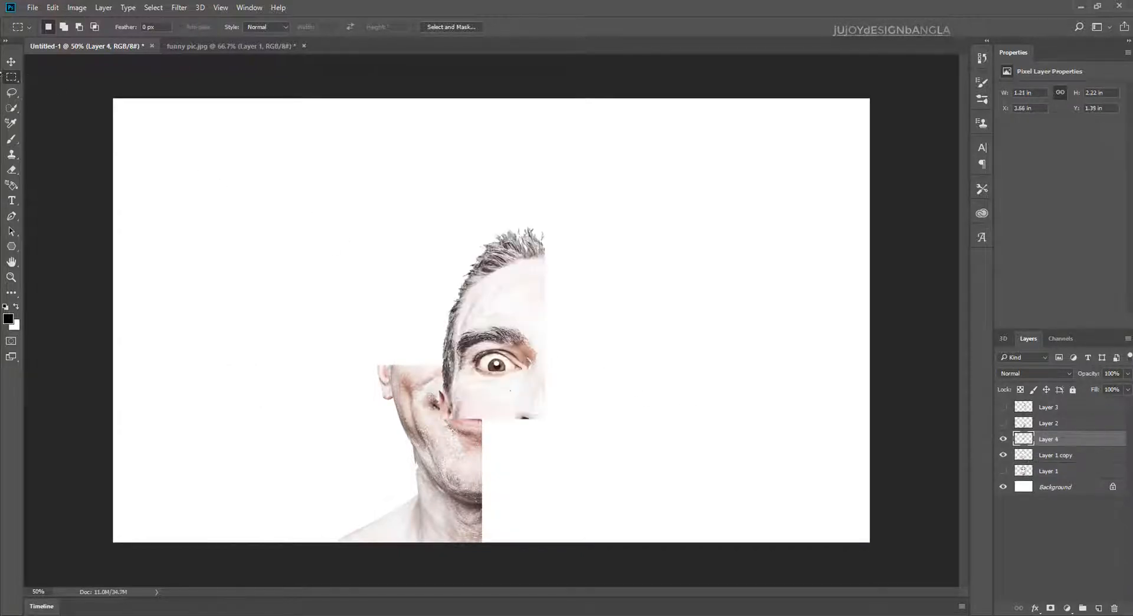
left_click(11, 61)
left_click_drag(527, 324, 459, 270)
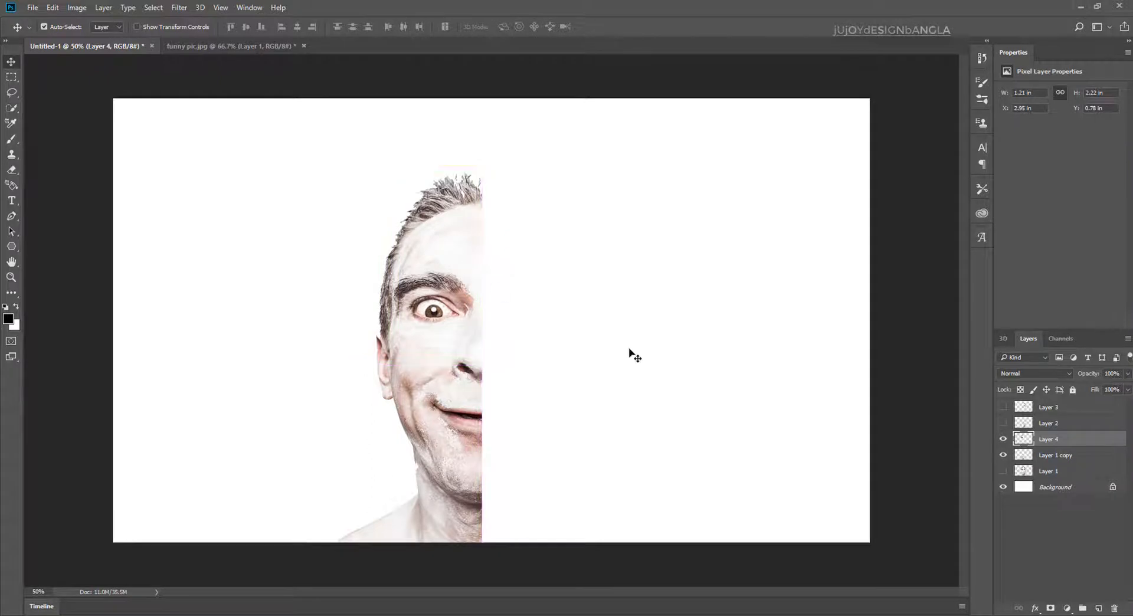
left_click(1003, 423)
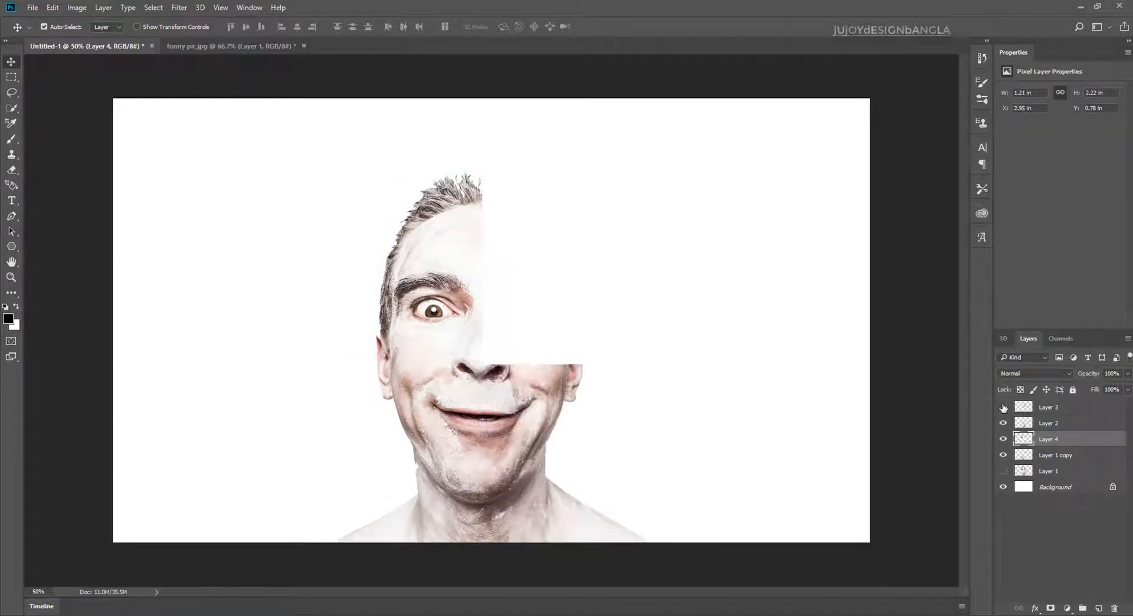
left_click(1003, 407)
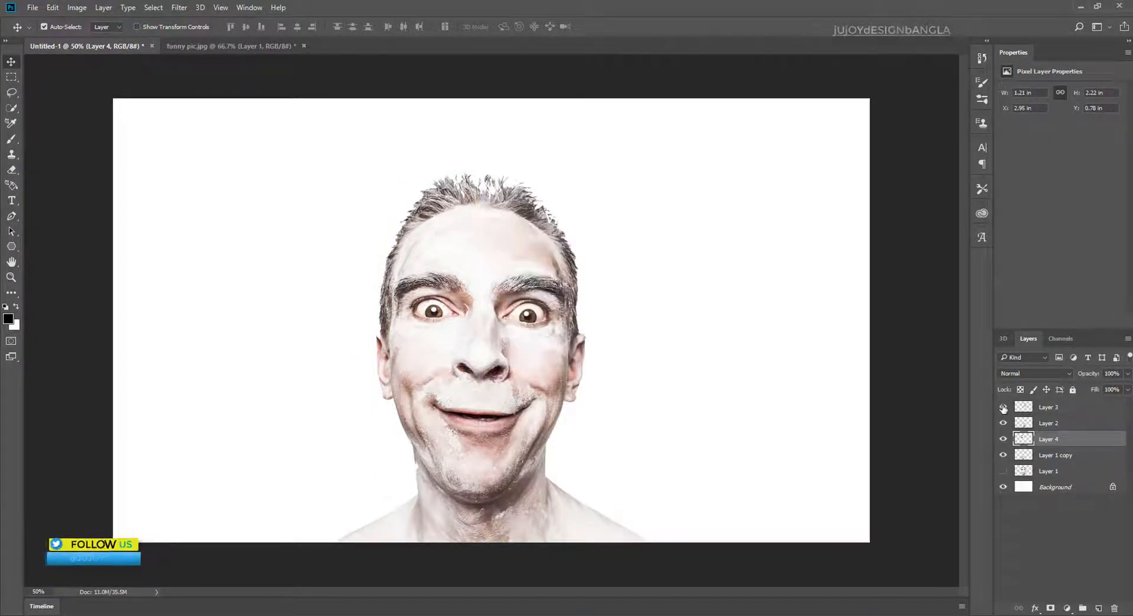
Warp the lower-left face quarter on Layer 1 copy by pulling its inner upper corner outward to the cheek below the ear.
left_click(1053, 457)
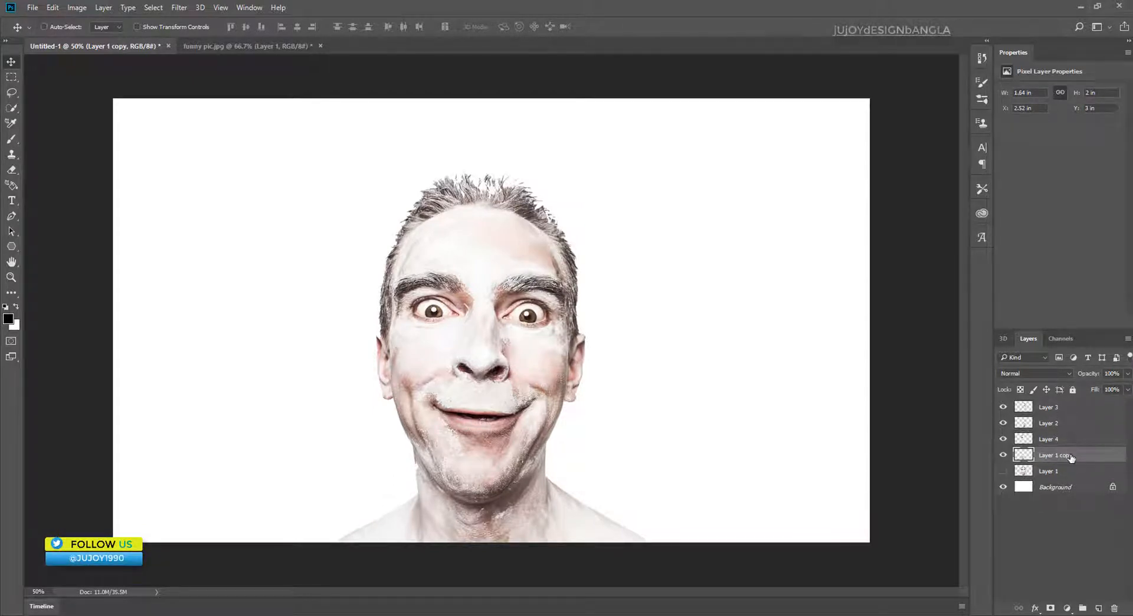
key("ctrl+t")
right_click(425, 407)
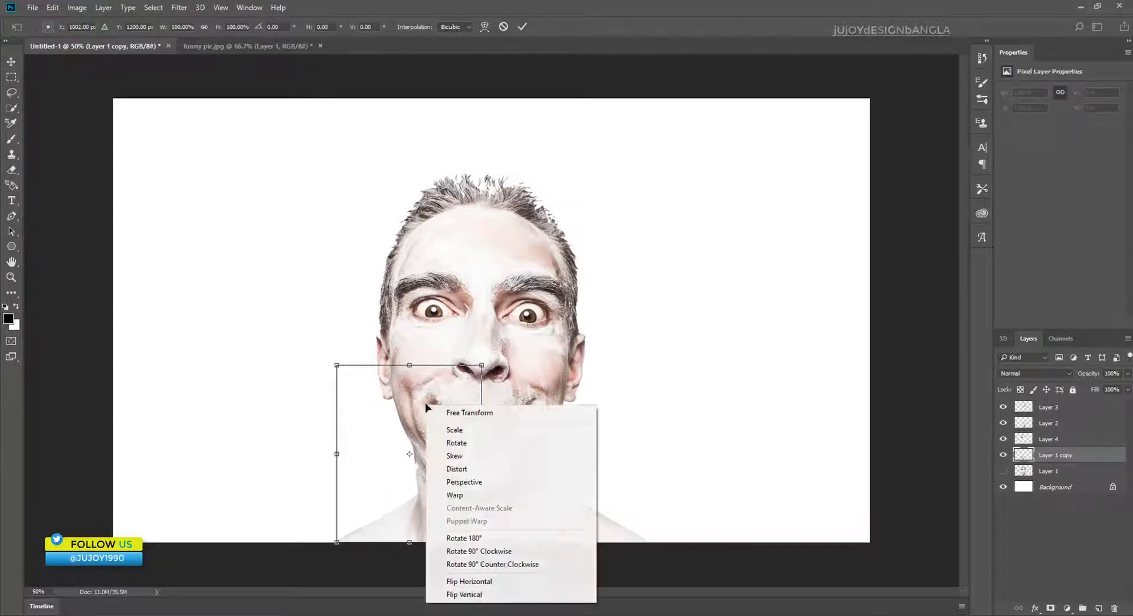
left_click(467, 490)
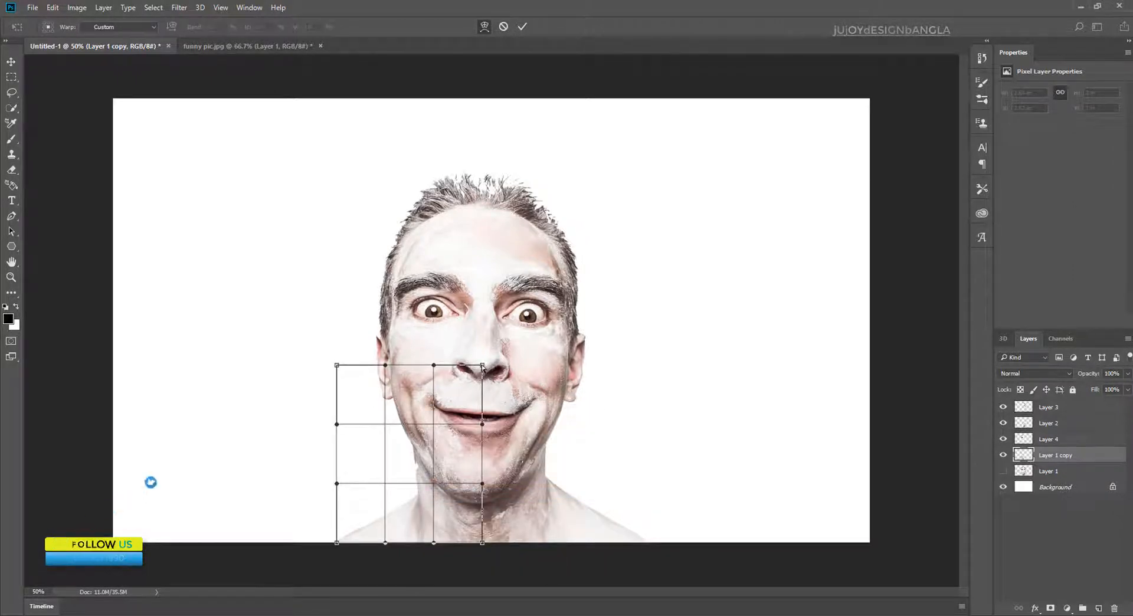
left_click_drag(483, 369, 386, 405)
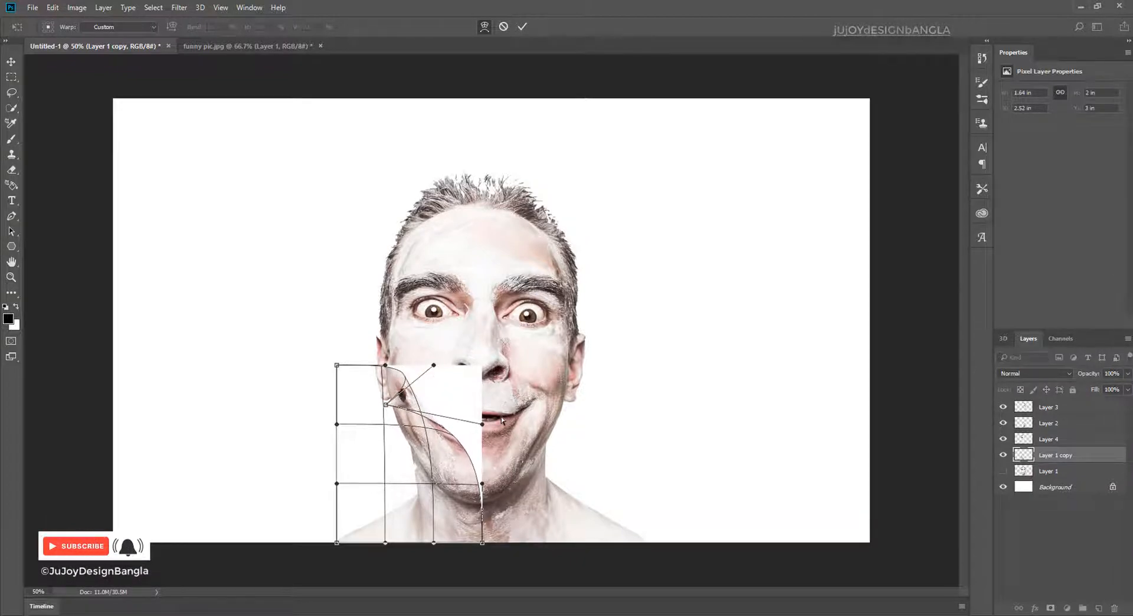
key("Return")
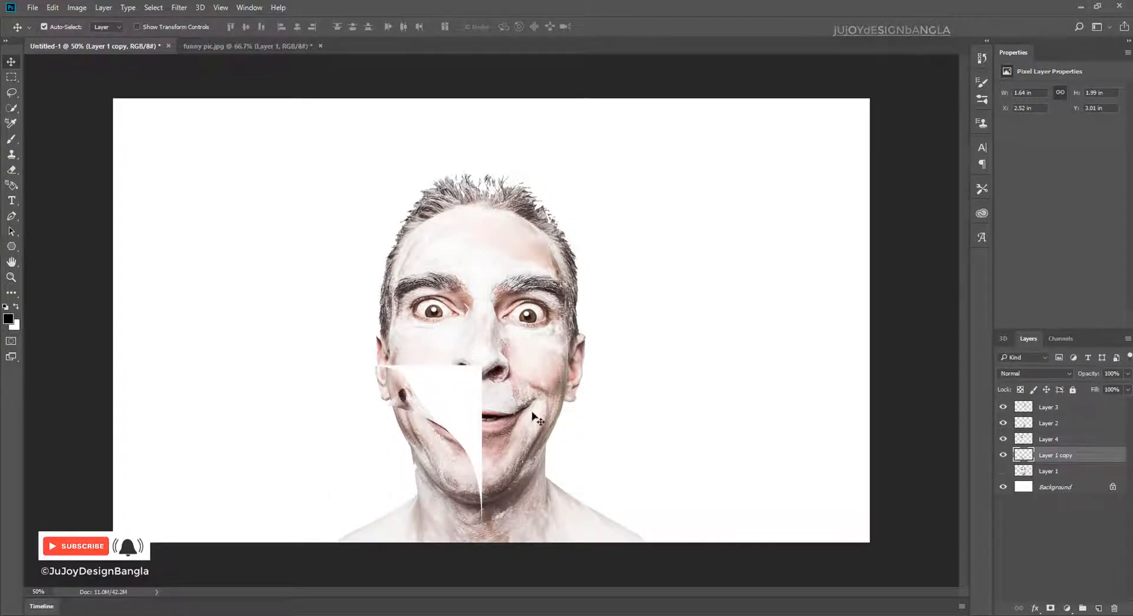
Warp the upper-left face quarter on Layer 4 by pulling its inner lower corner up and outward past the temple.
left_click(1057, 440)
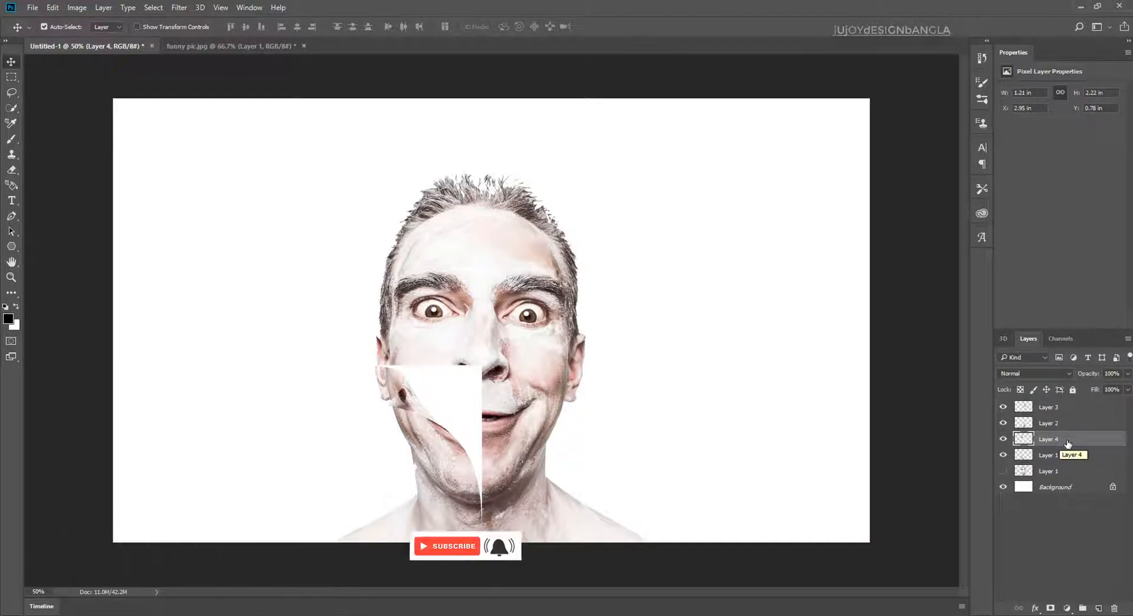
key("ctrl+t")
right_click(435, 313)
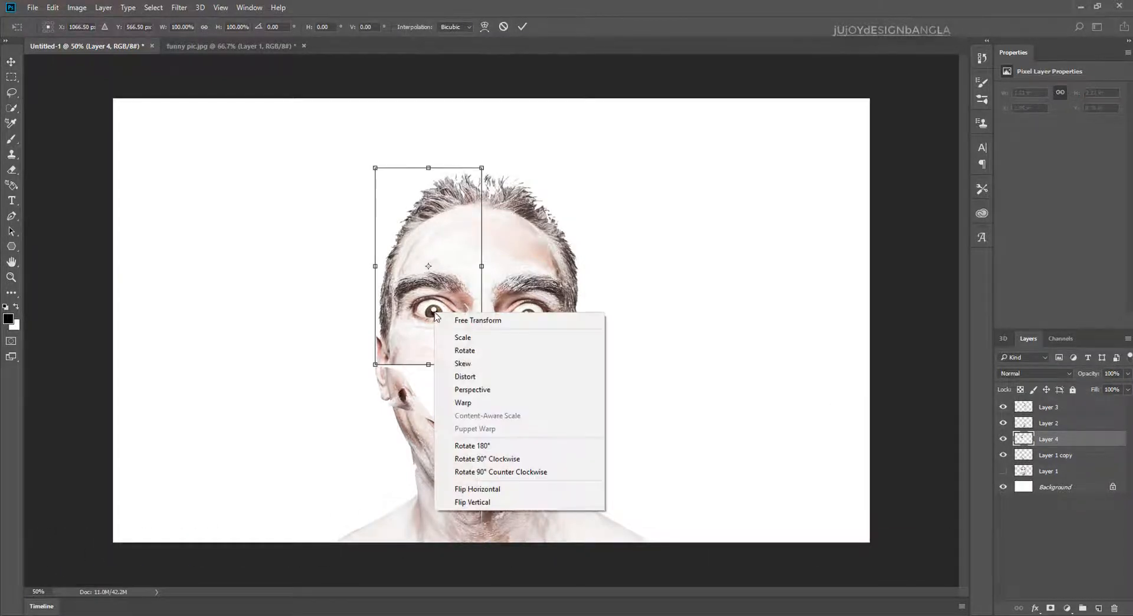
left_click(584, 469)
left_click_drag(482, 365, 366, 293)
key("Return")
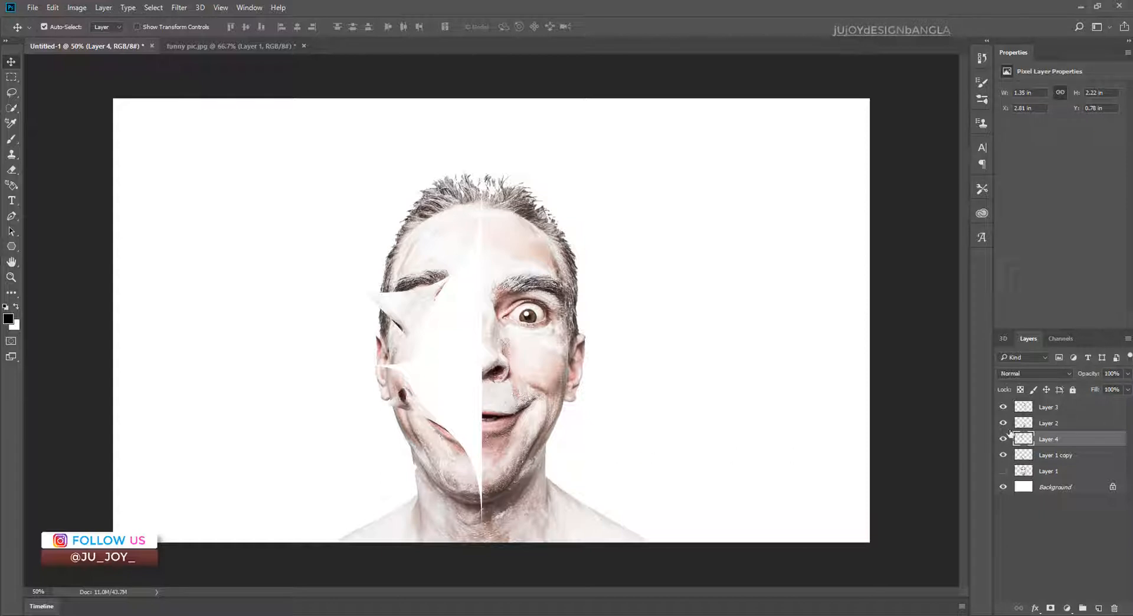
Warp the lower-right face quarter on Layer 2 by pulling its inner upper corner outward to the cheek below the ear.
left_click(1053, 422)
key("ctrl+t")
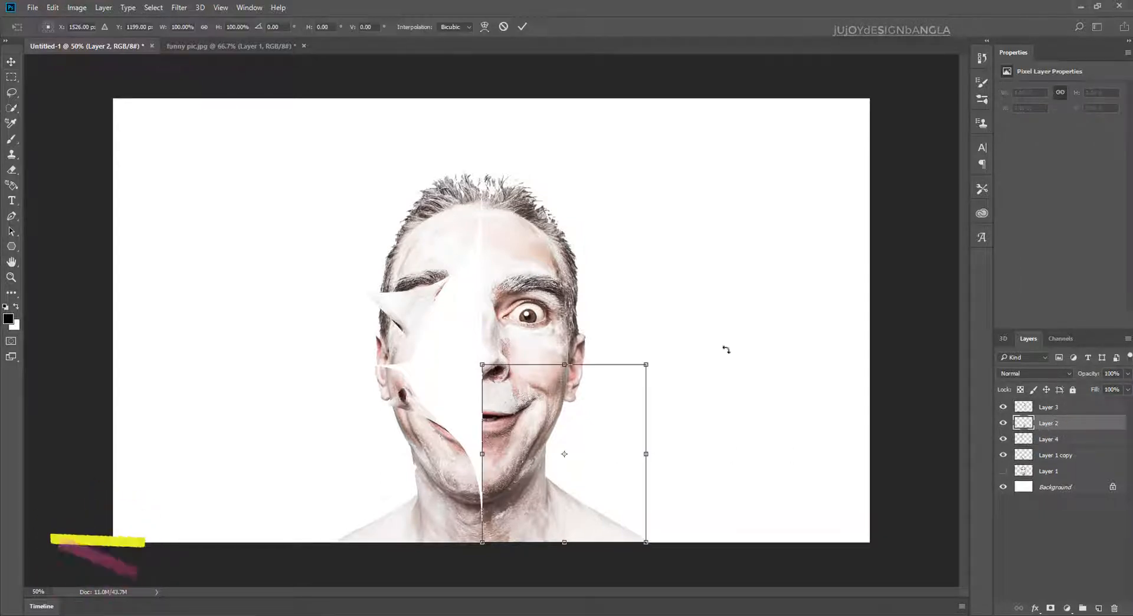
right_click(539, 393)
left_click(566, 481)
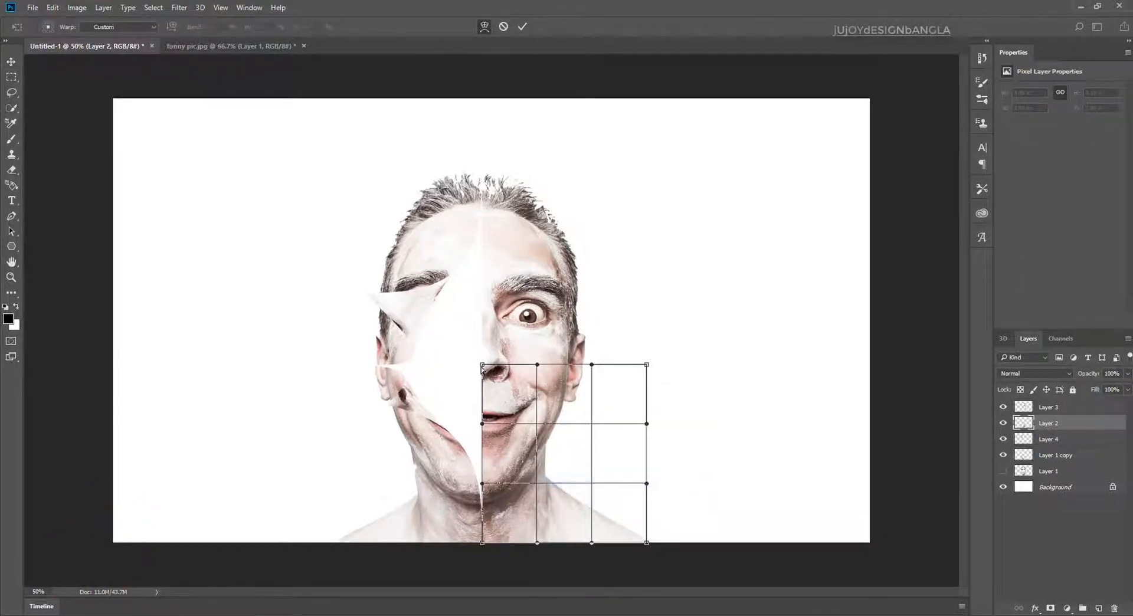
left_click_drag(482, 367, 579, 401)
key("Return")
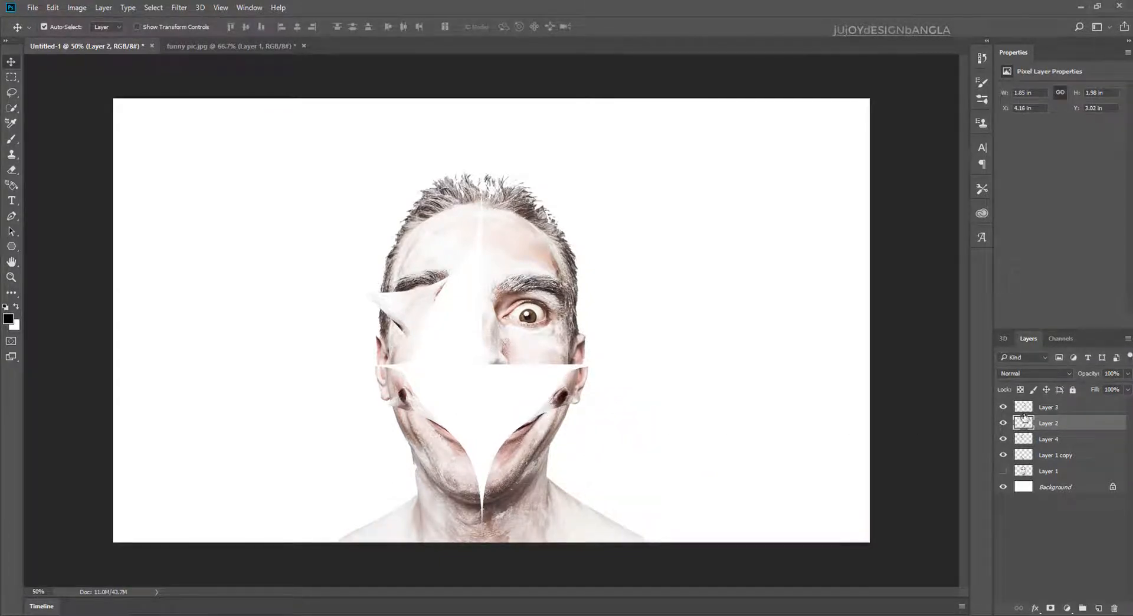
Warp the upper-right face quarter on Layer 3 by pulling its inner lower corner outward below the eye, and show the original Layer 1.
left_click(1057, 407)
key("ctrl+t")
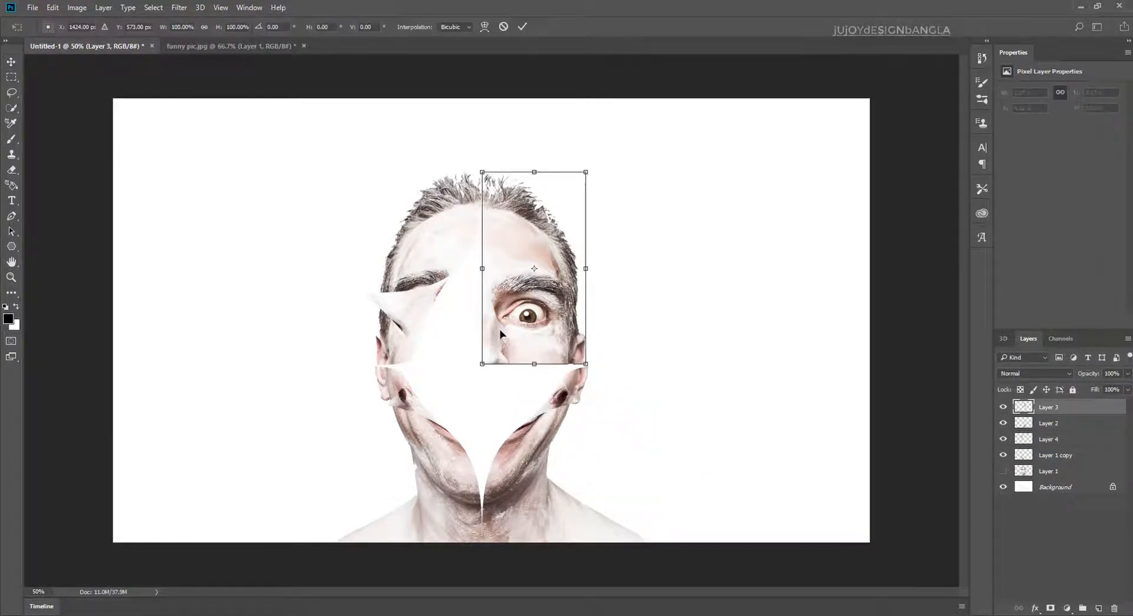
right_click(500, 334)
left_click(531, 422)
left_click_drag(482, 364, 565, 335)
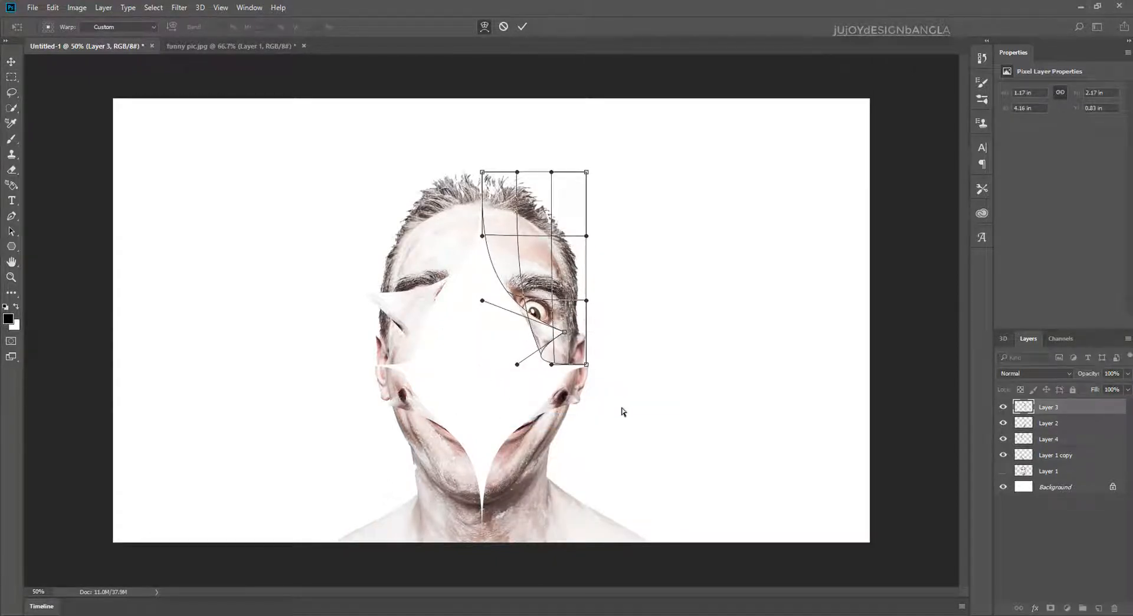
key("Return")
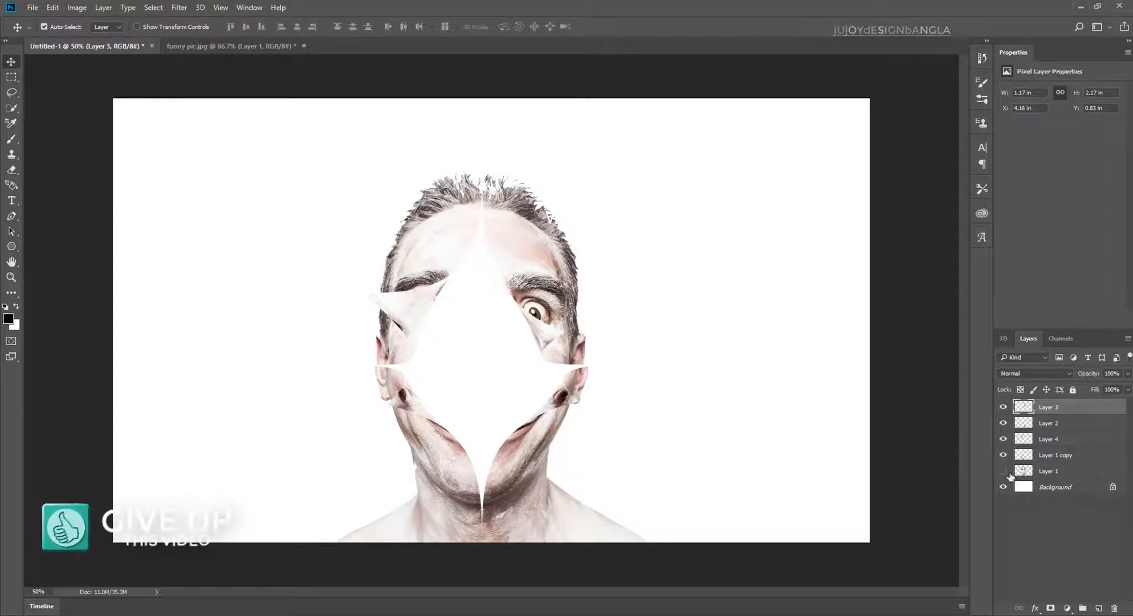
left_click(1004, 471)
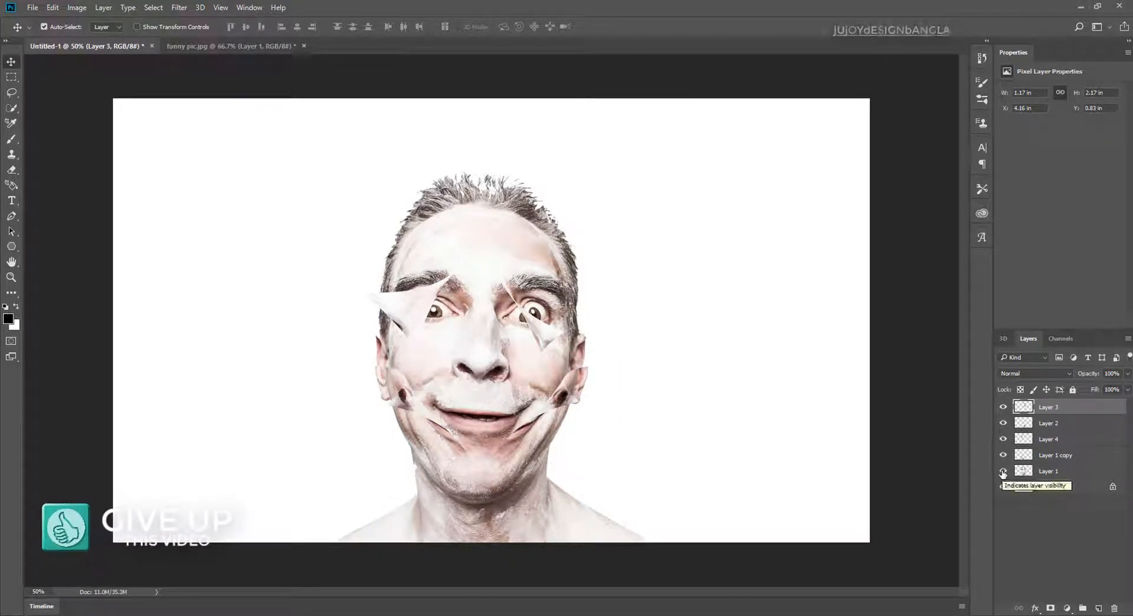
Try to warp the lower-right face quarter on Layer 2 so its outer tip moves inward from the ear.
left_click(527, 463)
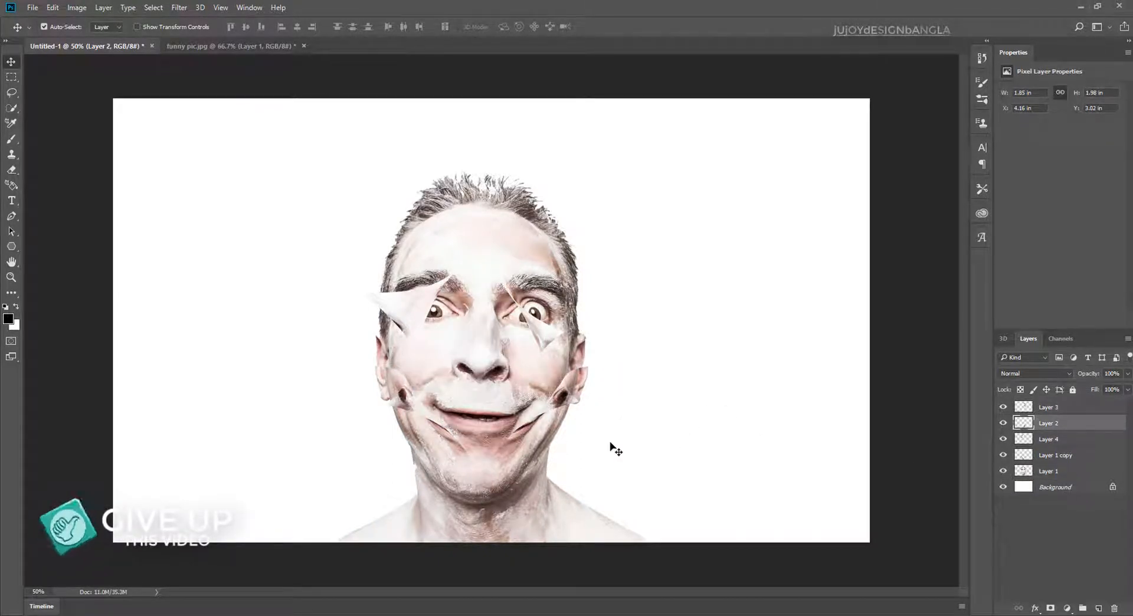
key("ctrl+plus")
key("ctrl+plus")
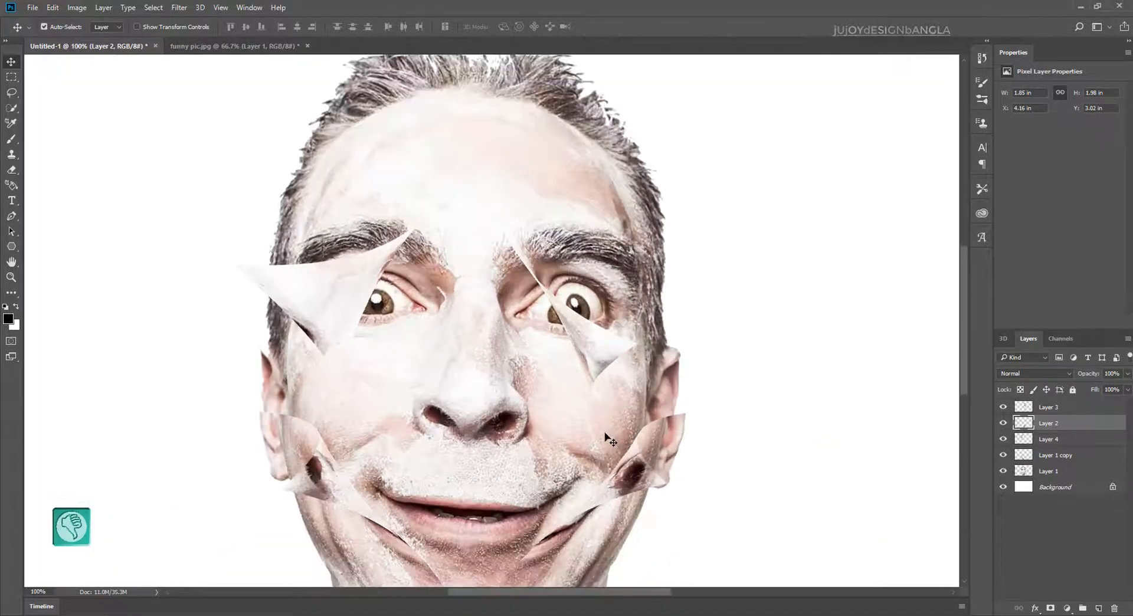
key("ctrl+t")
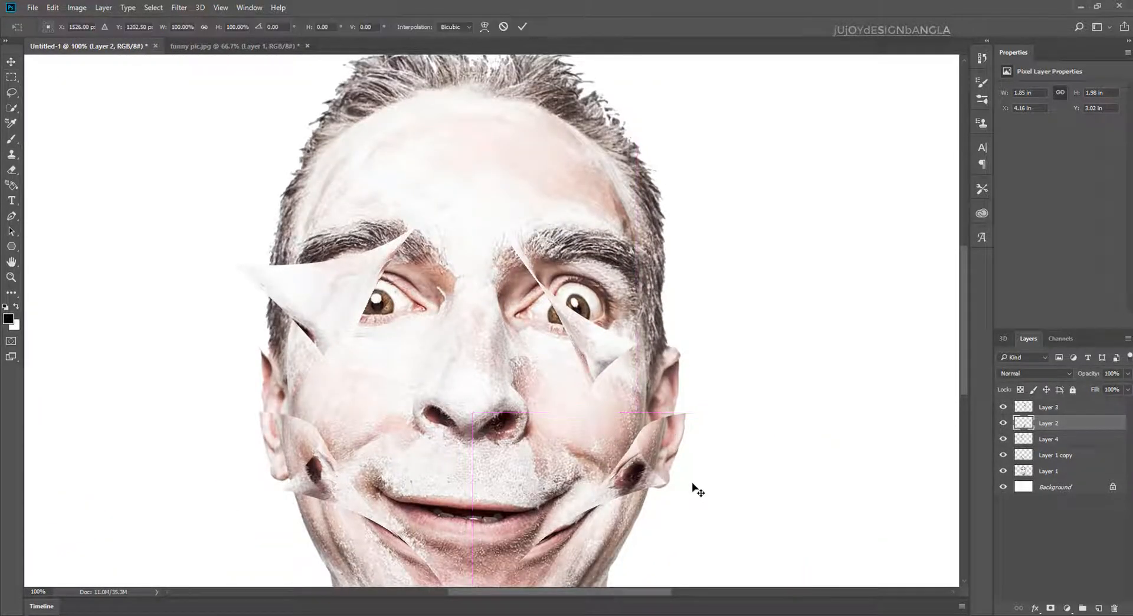
right_click(676, 235)
left_click(704, 325)
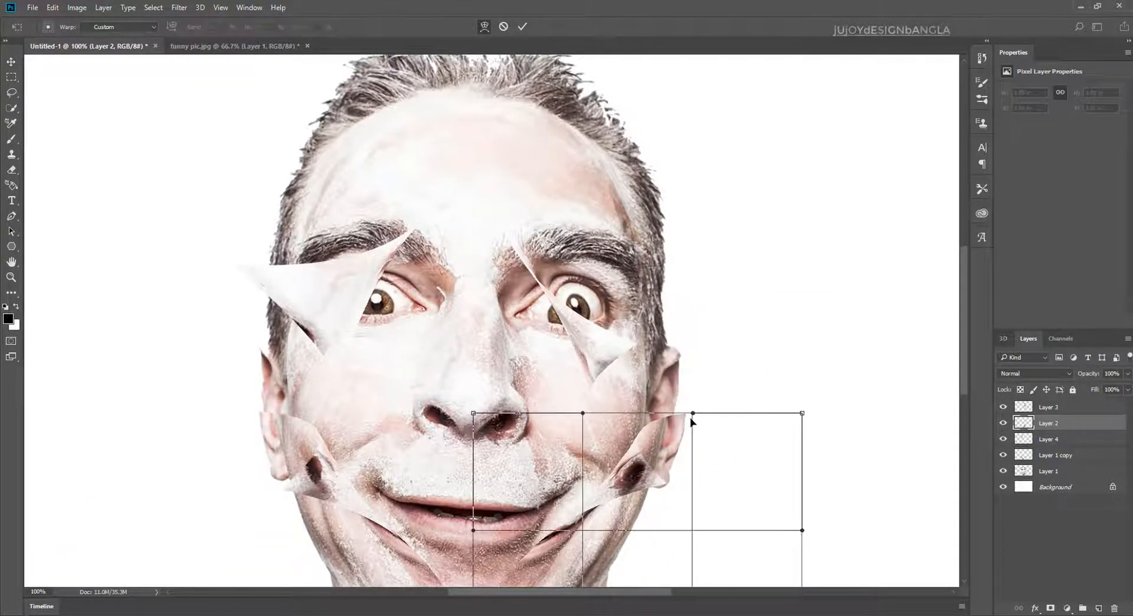
left_click_drag(692, 413, 672, 413)
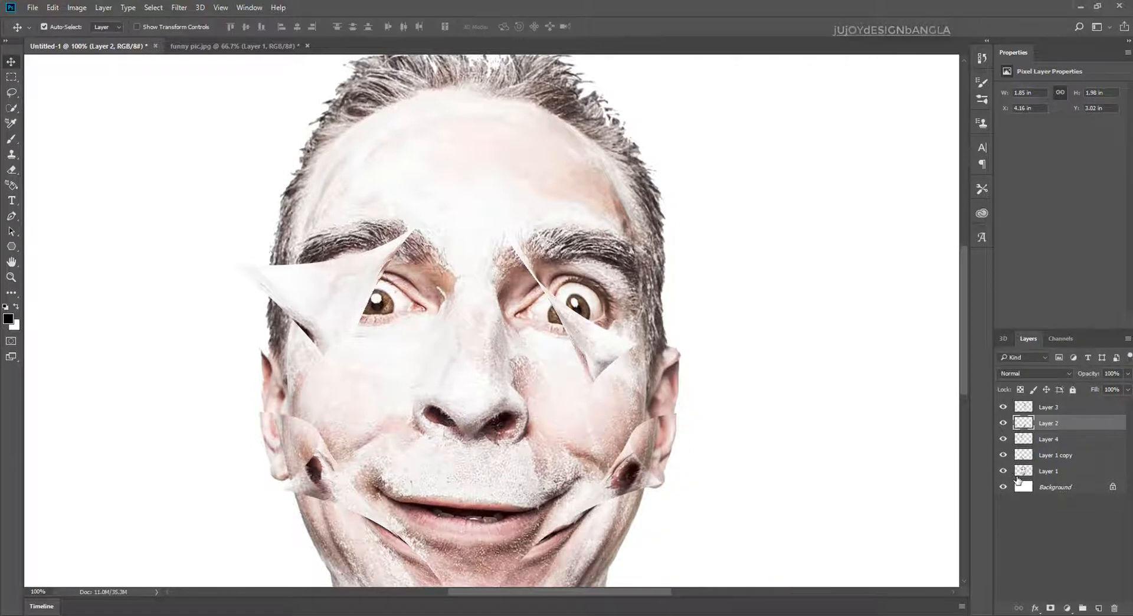
Hide the original Layer 1 and warp the lower-right quarter on Layer 2, pulling its protruding outer tip back inside the ear.
left_click(1003, 471)
right_click(677, 435)
left_click(724, 325)
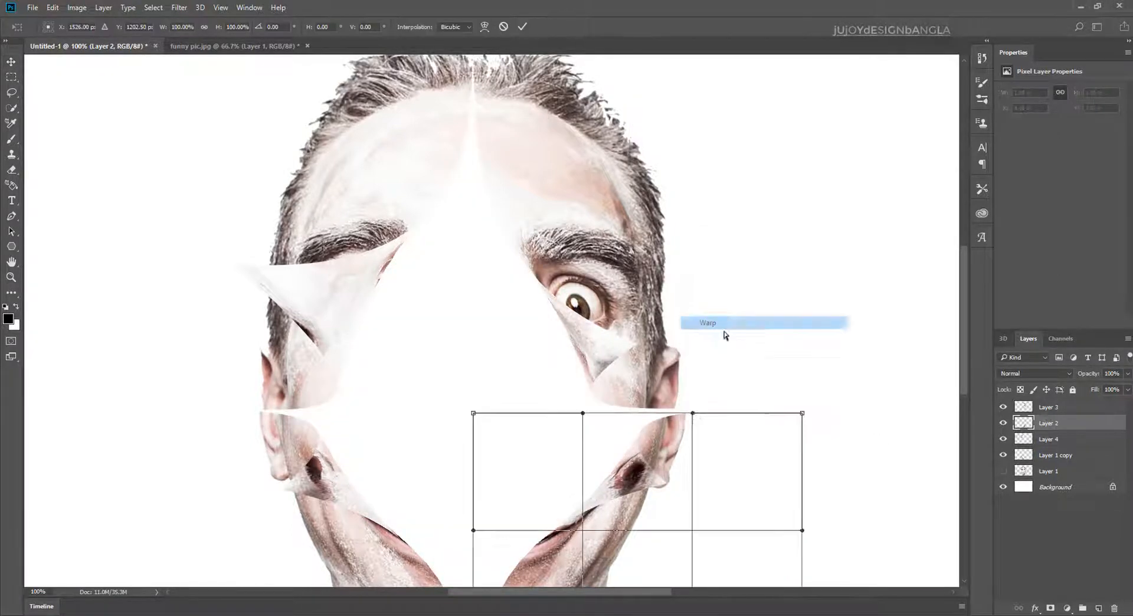
left_click_drag(693, 413, 655, 437)
key("Return")
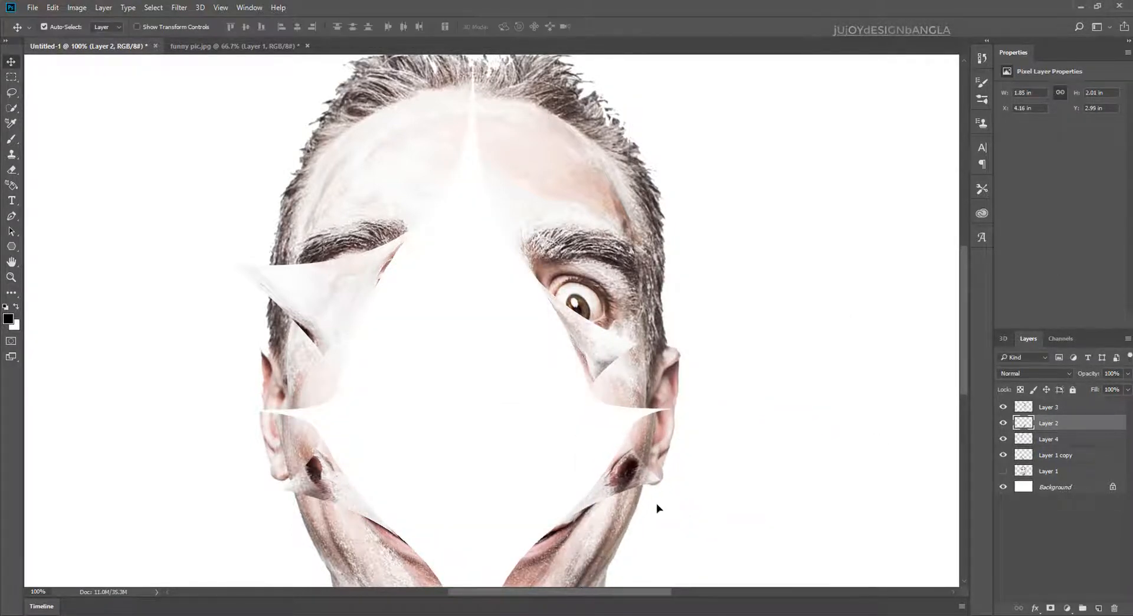
Warp the lower-left quarter on Layer 1 copy to tuck its outer tip in beside the ear, and show the original Layer 1.
left_click(301, 439)
key("ctrl+t")
right_click(263, 440)
left_click(314, 329)
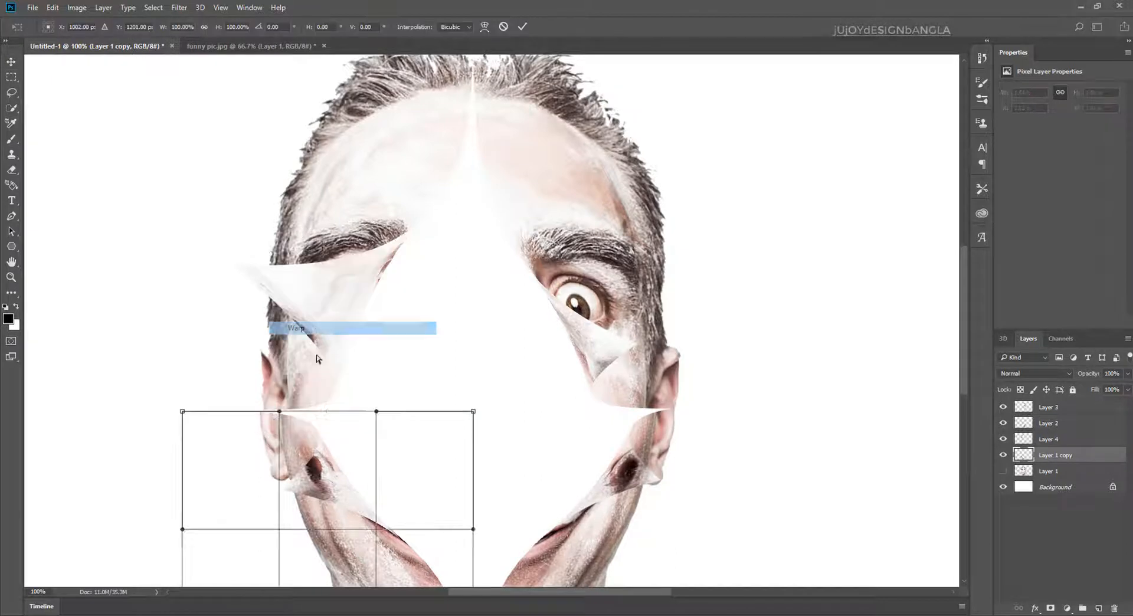
left_click_drag(278, 422, 279, 416)
key("Return")
scroll(540, 481, "down", 3)
scroll(541, 479, "up", 4)
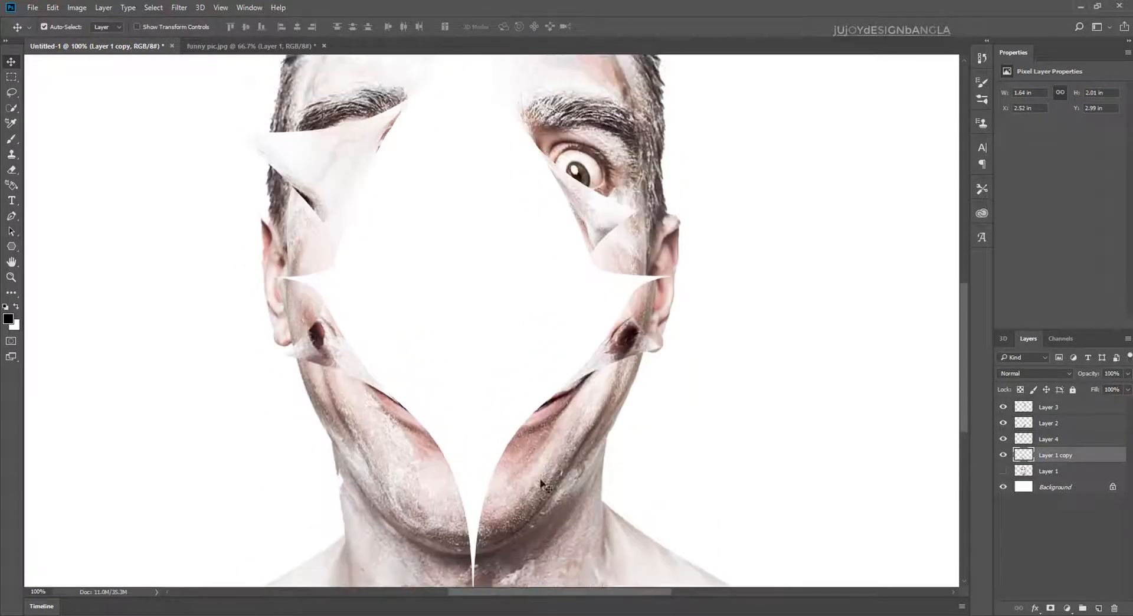
scroll(542, 484, "down", 3)
left_click(1003, 471)
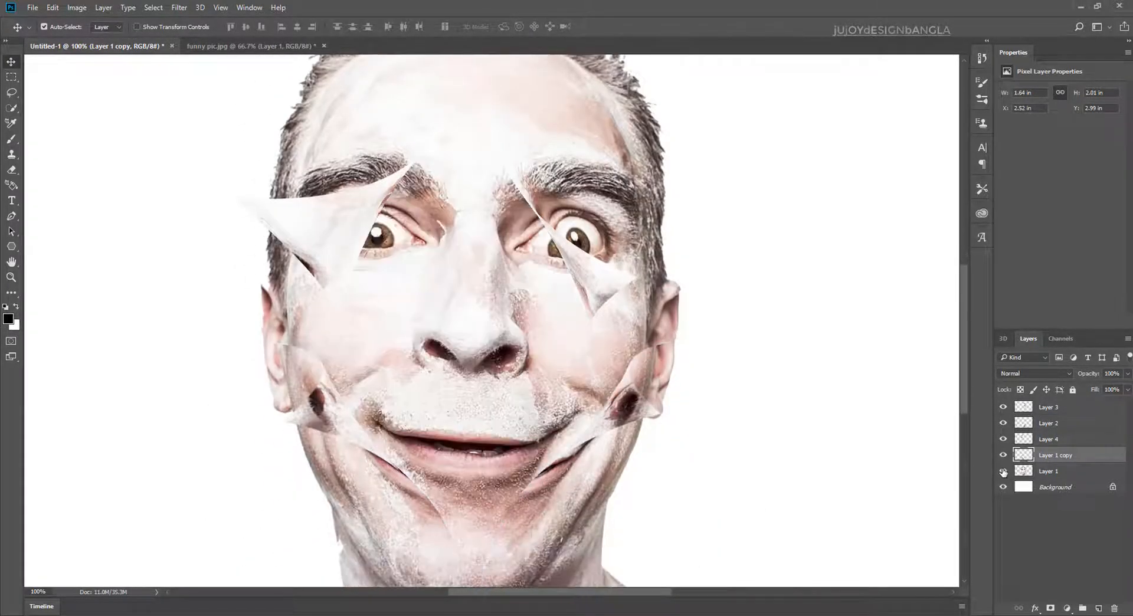
Add a new layer directly above Layer 1 and choose the Brush tool with black (000000) as the foreground colour.
key("ctrl+minus")
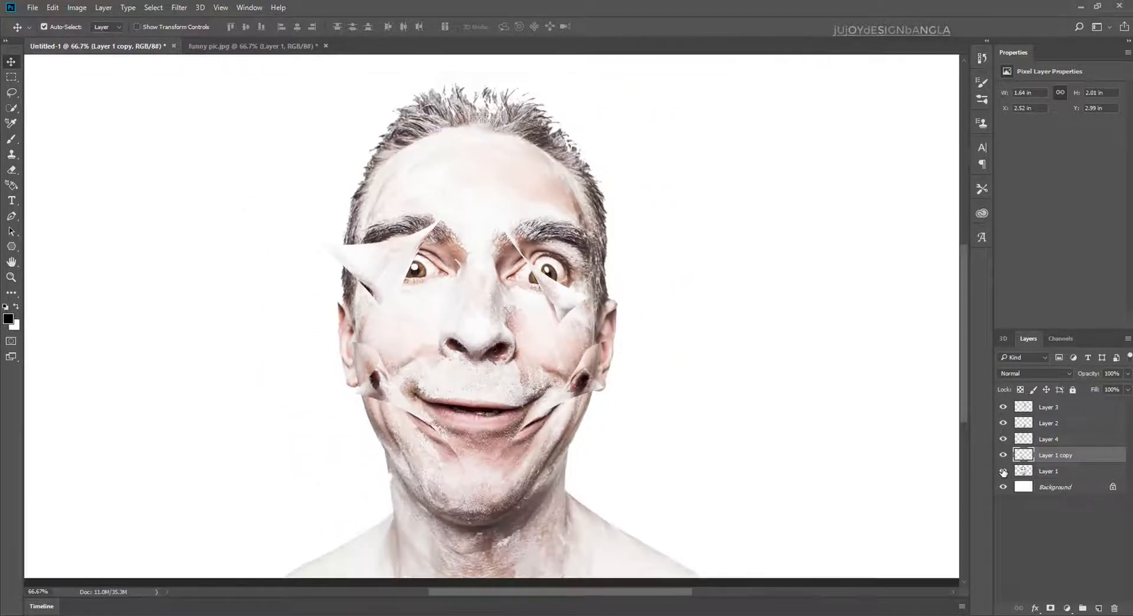
left_click(1075, 476)
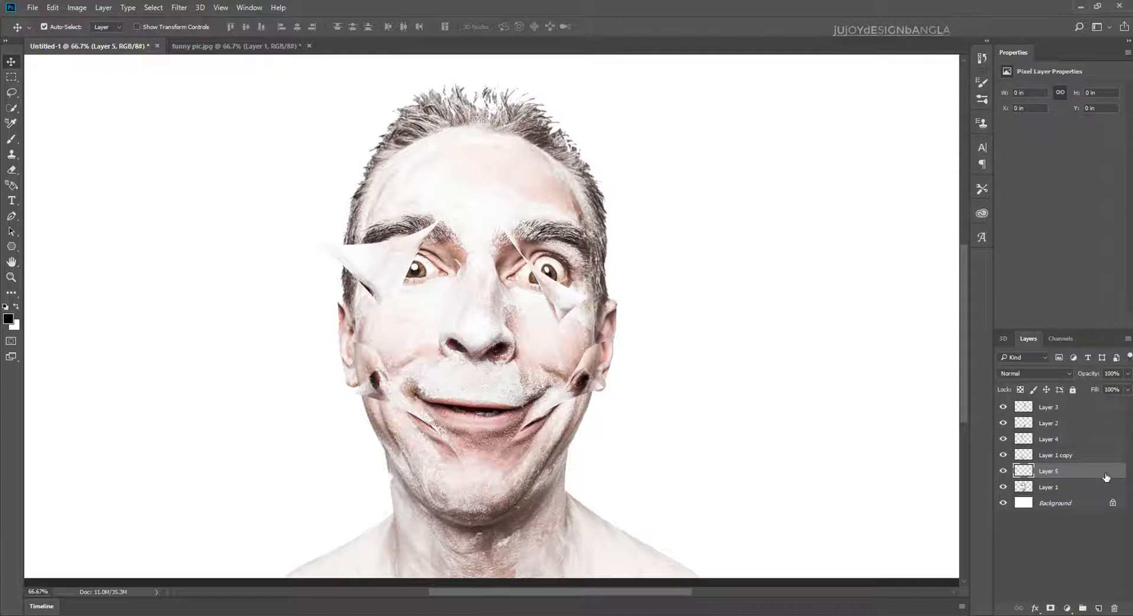
left_click(8, 141)
left_click(100, 140)
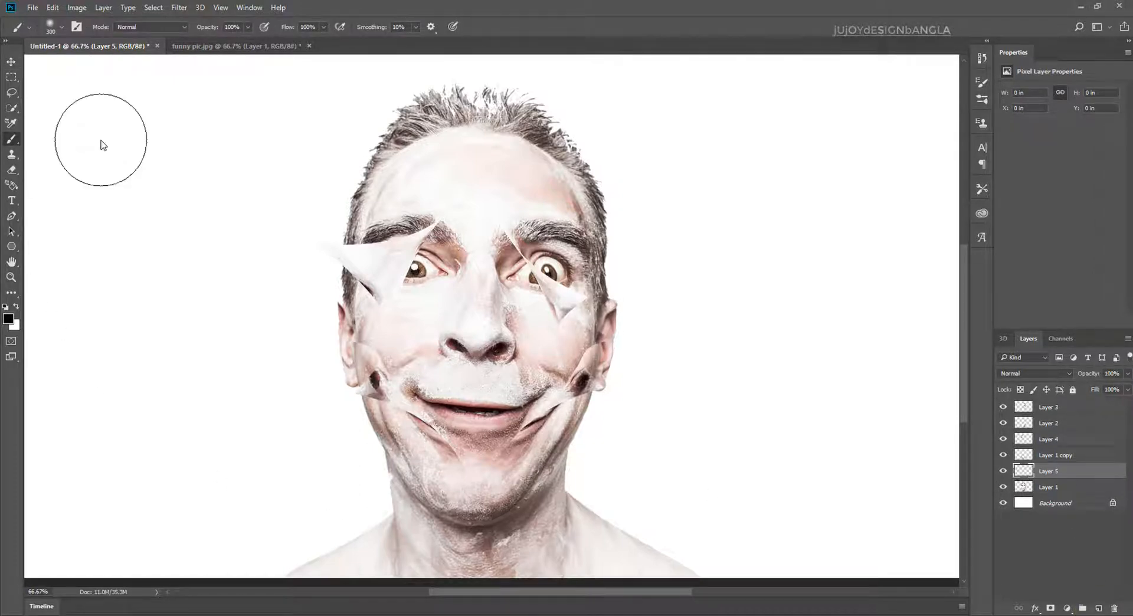
left_click(8, 319)
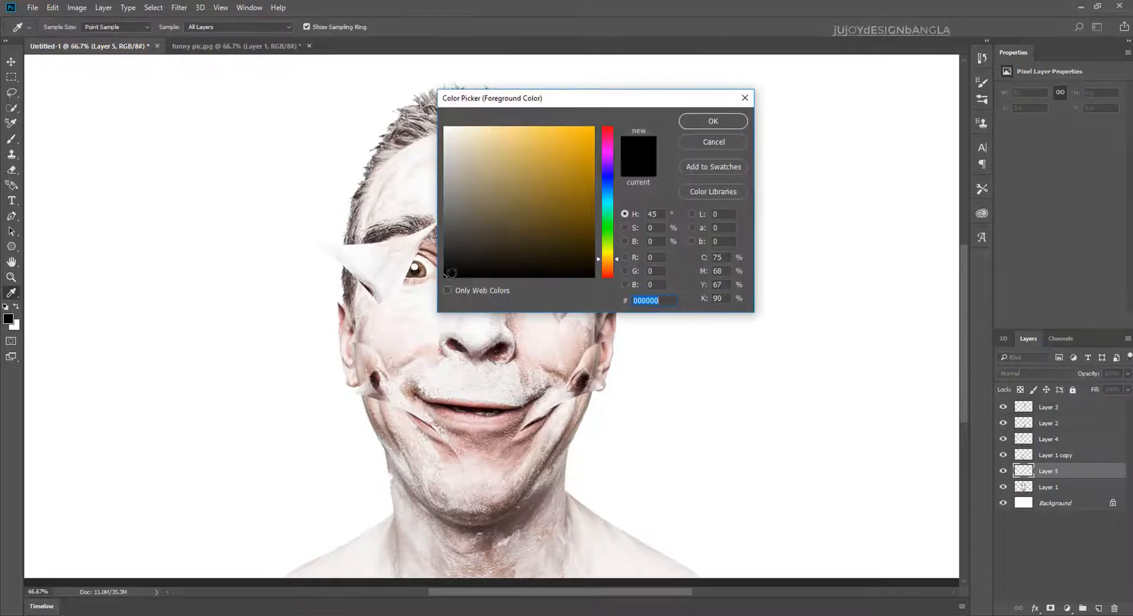
left_click(738, 120)
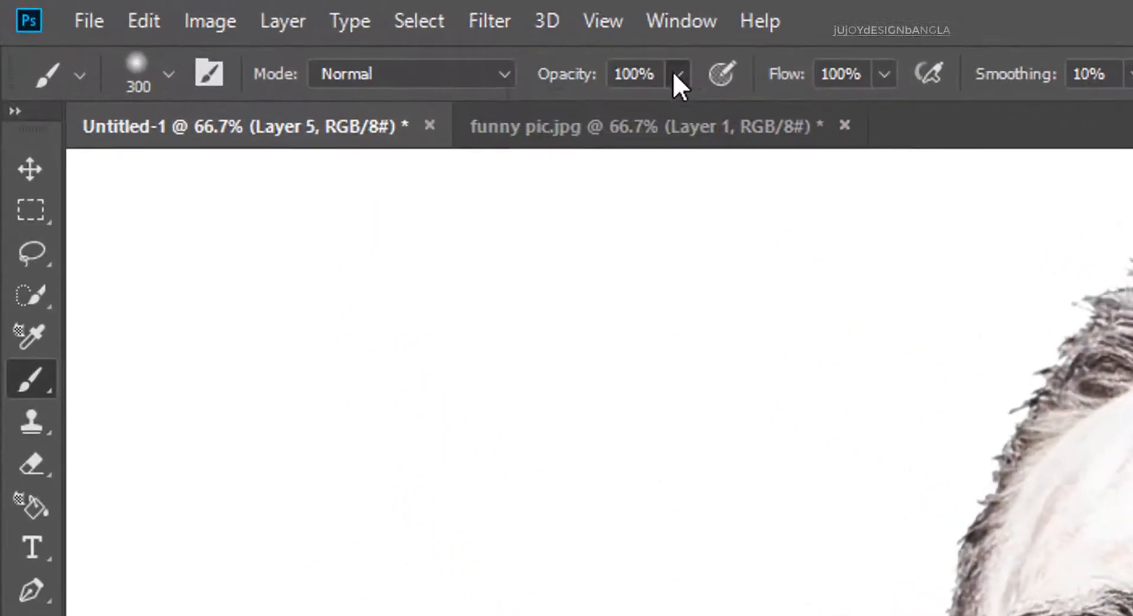
Set the brush opacity to 47% and its flow to 26%.
left_click(248, 27)
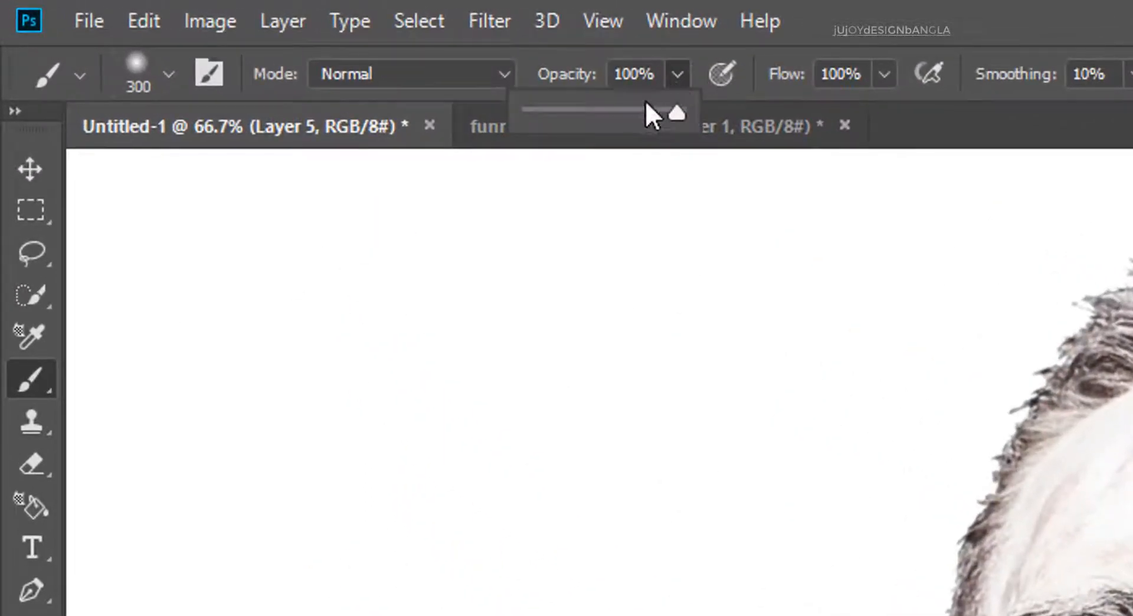
left_click(599, 109)
left_click(884, 74)
left_click(807, 110)
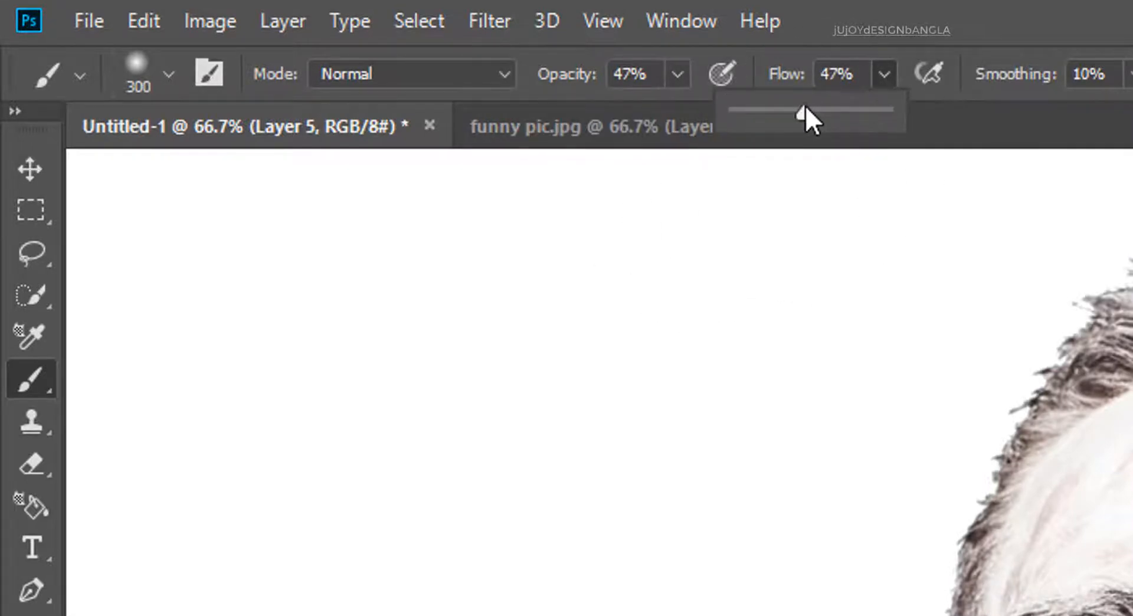
left_click(886, 73)
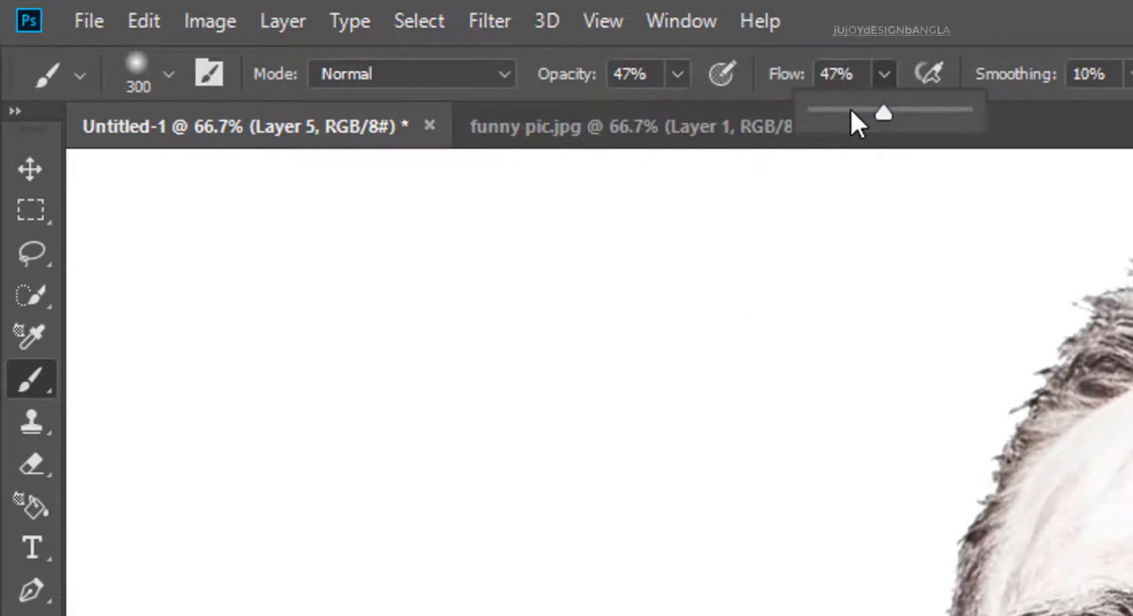
left_click(855, 110)
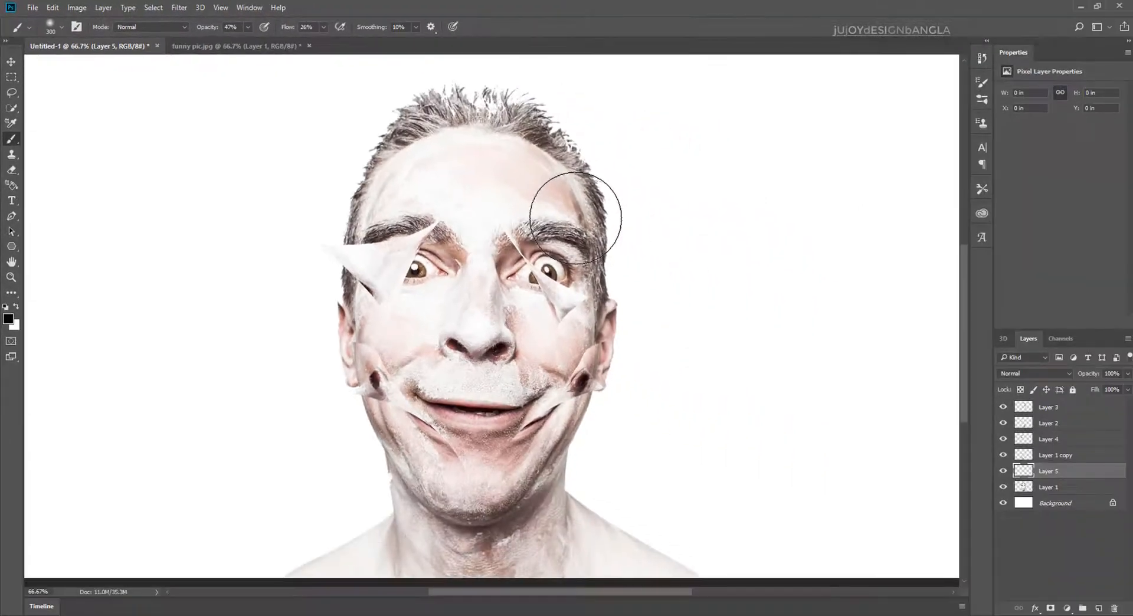
With a much smaller soft brush, paint a shadow on Layer 5 along the upper-right quarter's inner edge from forehead to cheek.
key("ctrl+plus")
key("ctrl+plus")
left_click_drag(784, 332, 696, 594)
left_click_drag(502, 428, 452, 541)
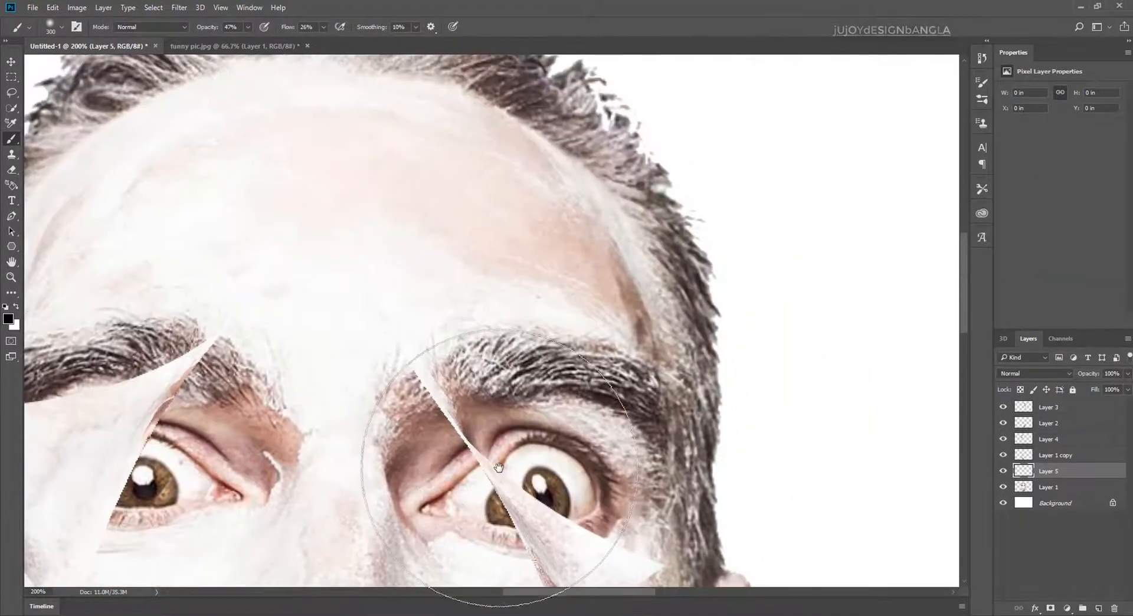
key("bracketleft")
key("bracketleft")
key("bracketleft")
key("bracketleft")
key("bracketleft")
key("bracketleft")
key("bracketleft")
key("bracketleft")
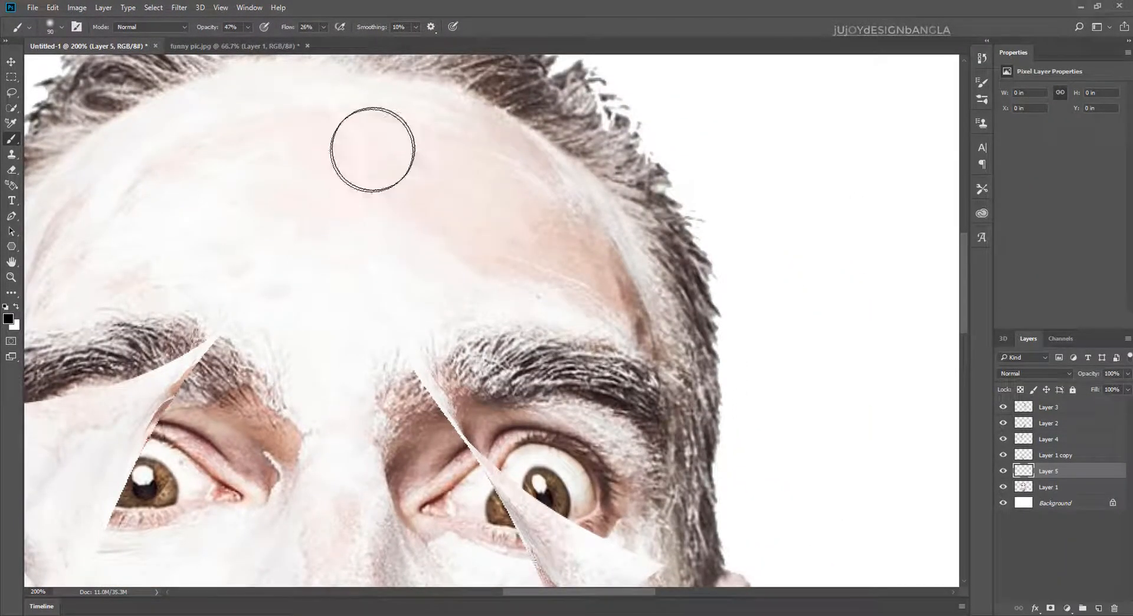
left_click_drag(367, 145, 384, 225)
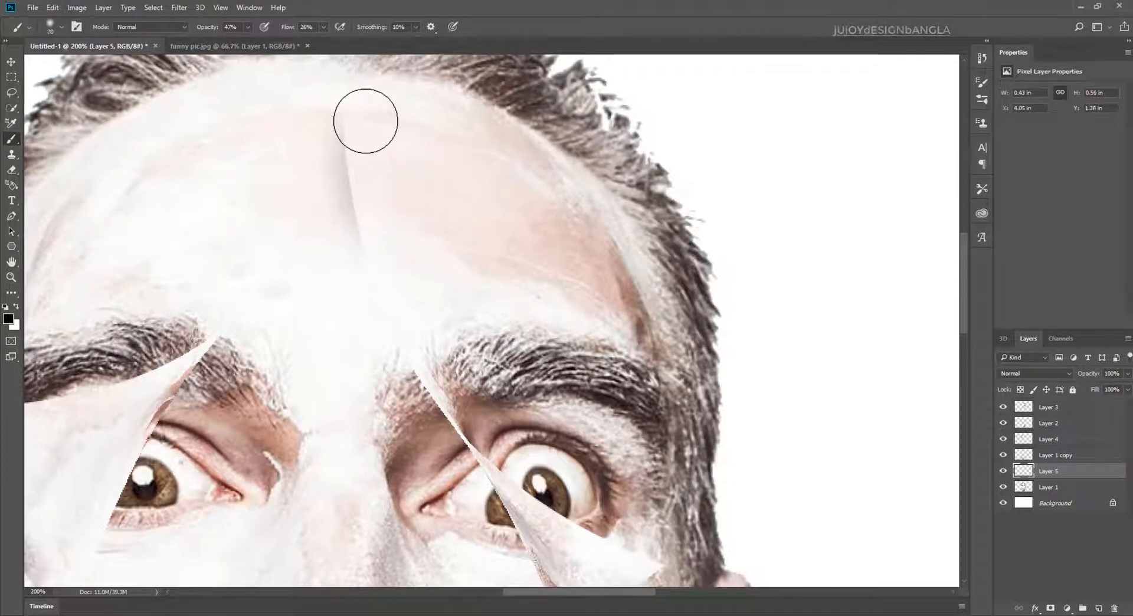
mouse_move(366, 135)
left_mouse_down()
mouse_move(432, 386)
mouse_move(475, 443)
left_mouse_up()
mouse_move(443, 362)
left_mouse_down()
mouse_move(394, 273)
mouse_move(434, 414)
left_mouse_up()
left_click_drag(524, 448, 438, 316)
mouse_move(370, 220)
left_mouse_down()
mouse_move(384, 288)
mouse_move(343, 208)
mouse_move(389, 314)
mouse_move(312, 190)
mouse_move(402, 273)
mouse_move(437, 350)
mouse_move(380, 271)
left_mouse_up()
mouse_move(420, 345)
left_mouse_down()
mouse_move(381, 267)
mouse_move(412, 313)
mouse_move(294, 177)
left_mouse_up()
left_click_drag(451, 374, 378, 269)
mouse_move(366, 302)
left_mouse_down()
mouse_move(452, 374)
mouse_move(451, 335)
mouse_move(417, 334)
mouse_move(379, 310)
mouse_move(321, 248)
left_mouse_up()
mouse_move(474, 444)
left_mouse_down()
mouse_move(469, 323)
mouse_move(452, 352)
left_mouse_up()
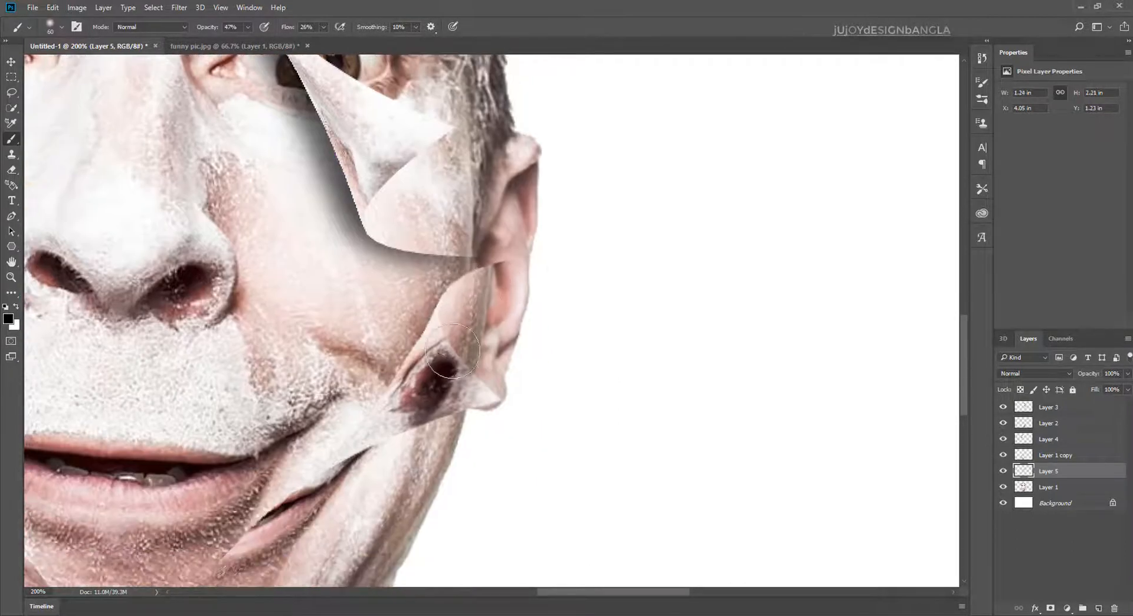
Paint a shadow on Layer 5 along the lower-right quarter's inner edge from the cheek down to the chin.
left_click_drag(419, 387, 411, 413)
left_click_drag(412, 413, 496, 298)
mouse_move(437, 367)
left_mouse_down()
mouse_move(489, 254)
mouse_move(527, 281)
left_mouse_up()
mouse_move(513, 260)
left_mouse_down()
mouse_move(422, 357)
mouse_move(642, 128)
left_mouse_up()
mouse_move(409, 363)
left_mouse_down()
mouse_move(364, 437)
mouse_move(433, 295)
left_mouse_up()
mouse_move(384, 275)
left_mouse_down()
mouse_move(369, 377)
mouse_move(360, 235)
left_mouse_up()
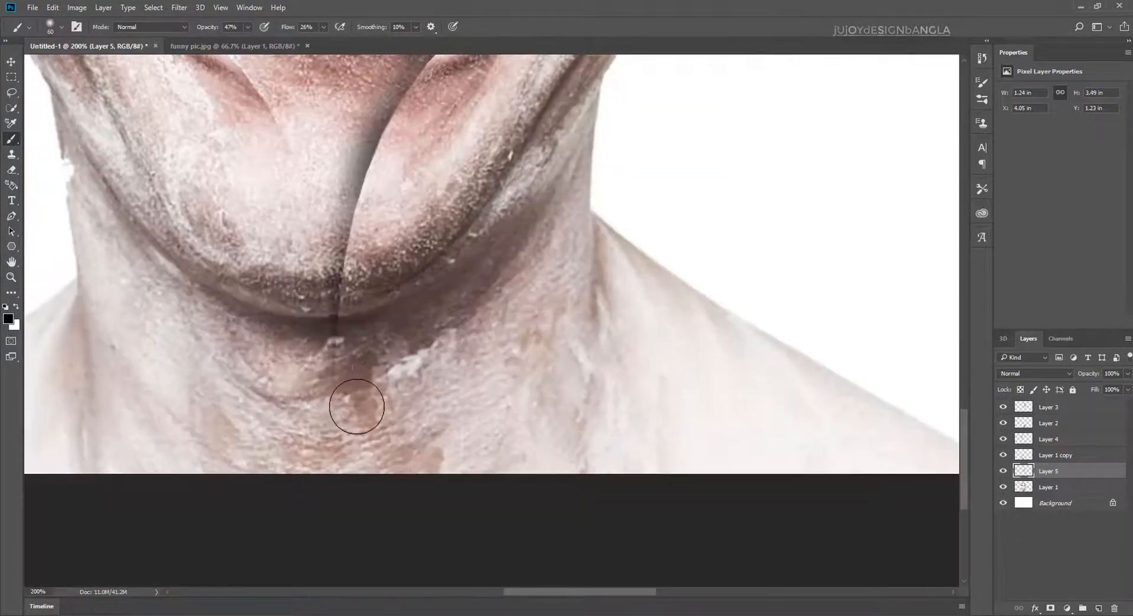
Extend the shadow below the chin and paint it up the lower-left quarter's inner edge toward the mouth on Layer 5.
left_click_drag(354, 407, 353, 228)
left_click_drag(394, 197, 316, 495)
left_click_drag(465, 234, 432, 276)
left_click_drag(295, 456, 443, 242)
left_click_drag(301, 136, 375, 319)
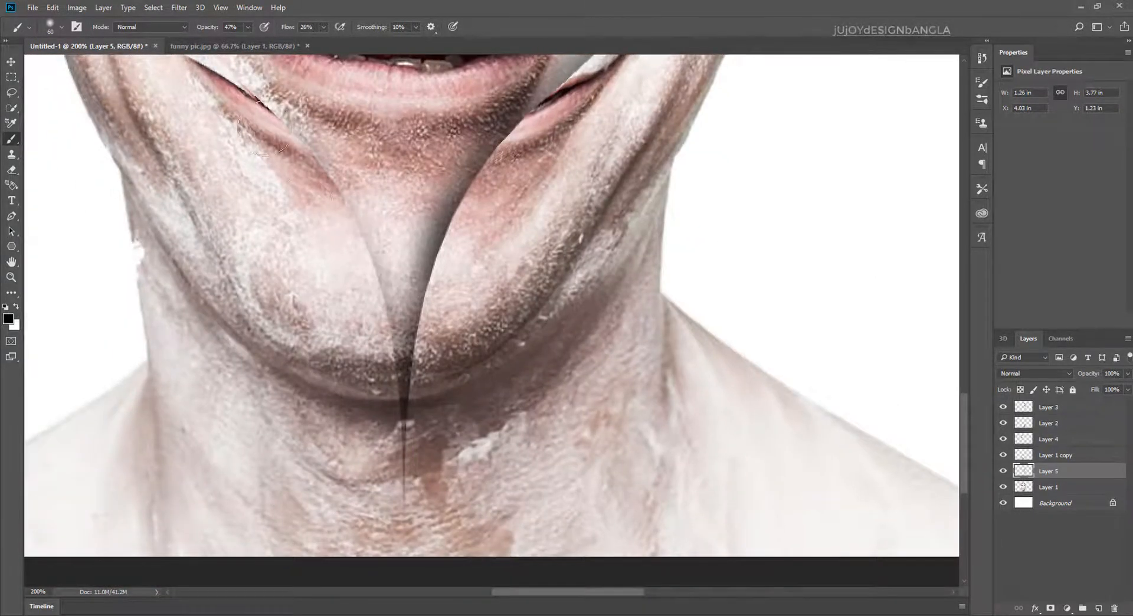
left_click_drag(357, 232, 266, 101)
left_click_drag(310, 184, 357, 311)
left_click_drag(377, 350, 442, 310)
left_click_drag(397, 191, 519, 327)
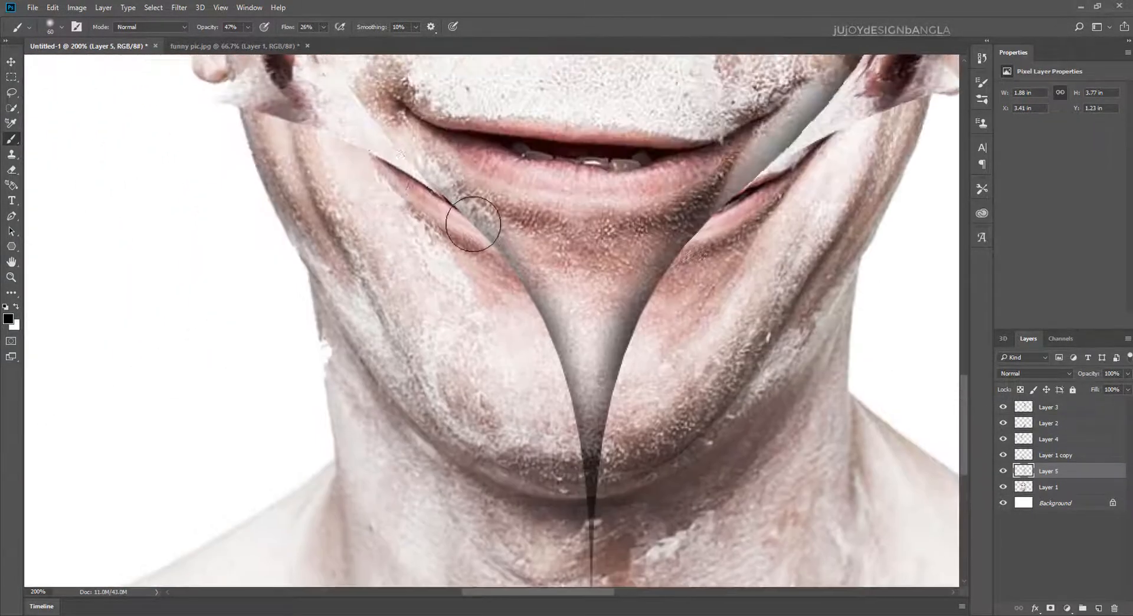
mouse_move(470, 220)
left_mouse_down()
mouse_move(378, 151)
mouse_move(568, 290)
left_mouse_up()
Finish the shadow on Layer 5 beside the lower-left cheek and along the upper-left quarter's inner edge up to the forehead.
mouse_move(614, 322)
left_mouse_down()
mouse_move(549, 277)
mouse_move(522, 179)
left_mouse_up()
mouse_move(489, 177)
left_mouse_down()
mouse_move(596, 284)
mouse_move(558, 213)
left_mouse_up()
mouse_move(528, 171)
left_mouse_down()
mouse_move(445, 273)
mouse_move(515, 265)
mouse_move(481, 291)
left_mouse_up()
mouse_move(529, 242)
left_mouse_down()
mouse_move(460, 411)
mouse_move(595, 104)
mouse_move(468, 304)
left_mouse_up()
mouse_move(597, 180)
left_mouse_down()
mouse_move(467, 311)
mouse_move(559, 160)
left_mouse_up()
mouse_move(559, 159)
left_mouse_down()
mouse_move(476, 286)
mouse_move(482, 227)
mouse_move(307, 449)
left_mouse_up()
key("ctrl+0")
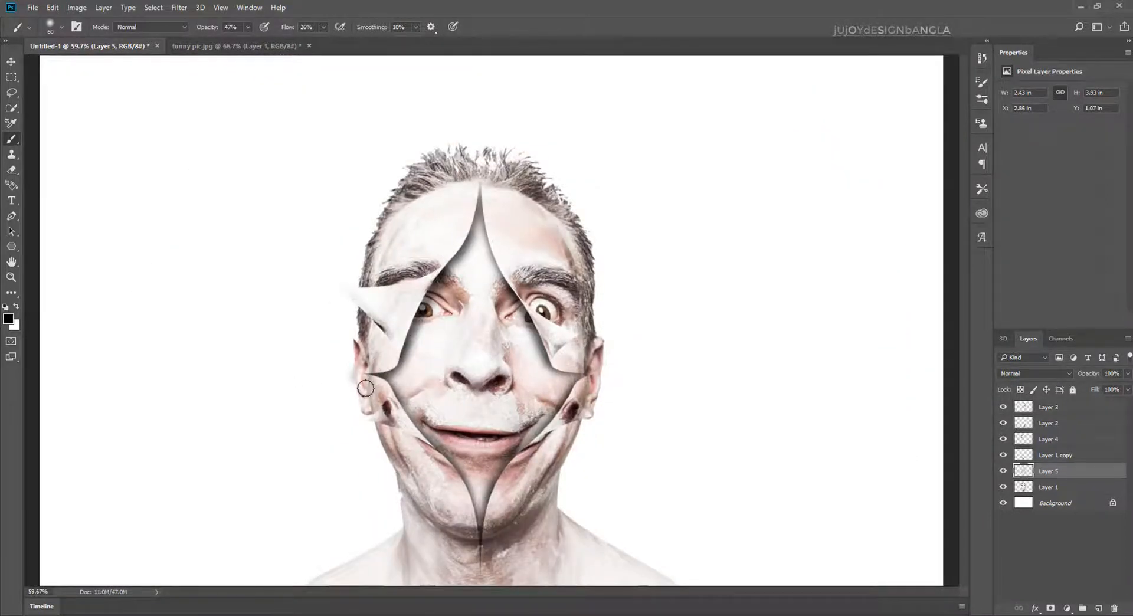
Set the opacity of shadow Layer 5 to 80% and choose the Eraser with a smaller tip for cleanup.
left_click_drag(1101, 376, 1086, 376)
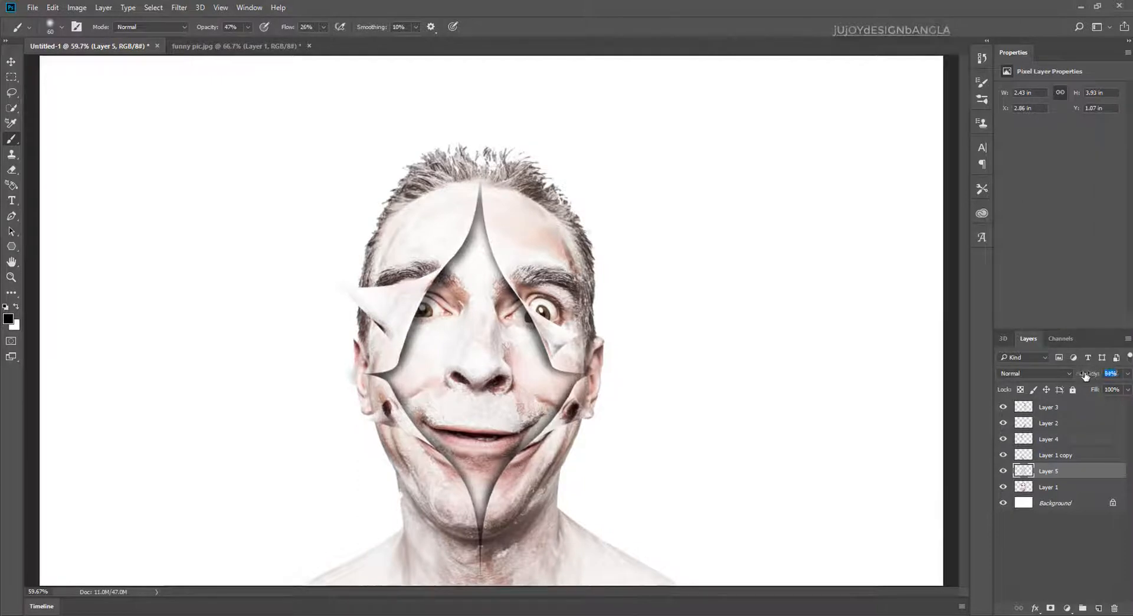
left_click(11, 169)
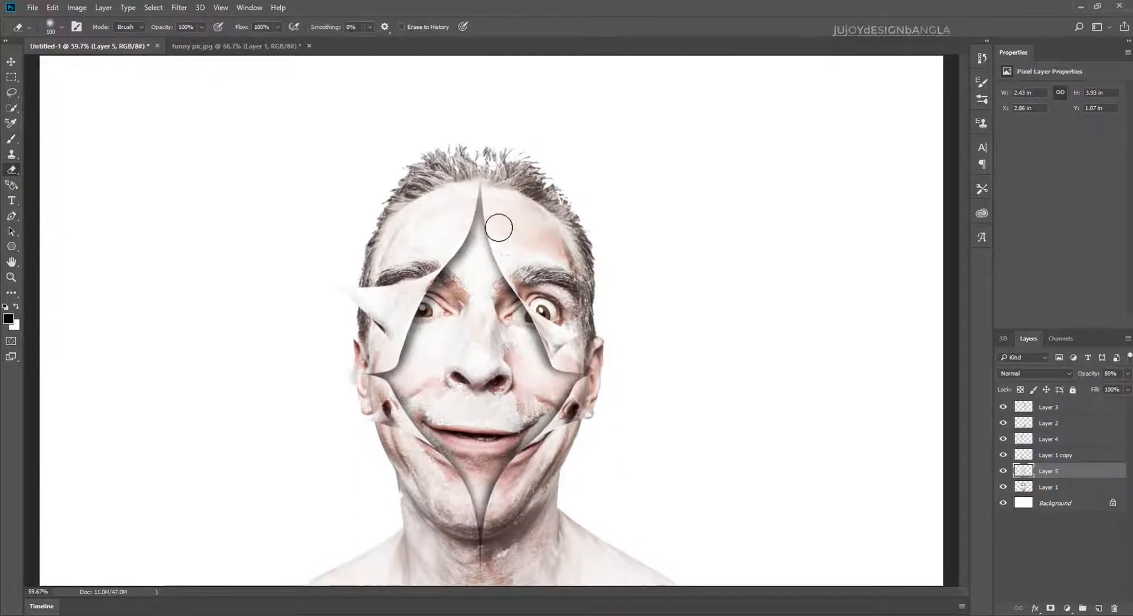
key("bracketleft")
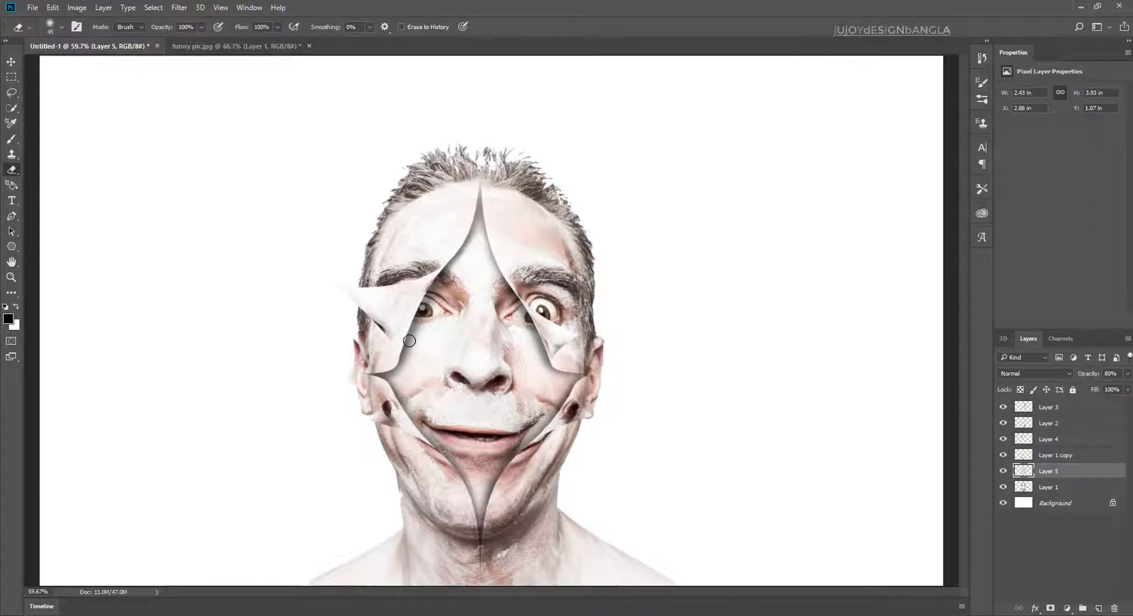
Switch back to the Brush tool at 125 px and 15% flow, and add a new layer above Layer 3.
left_click(11, 139)
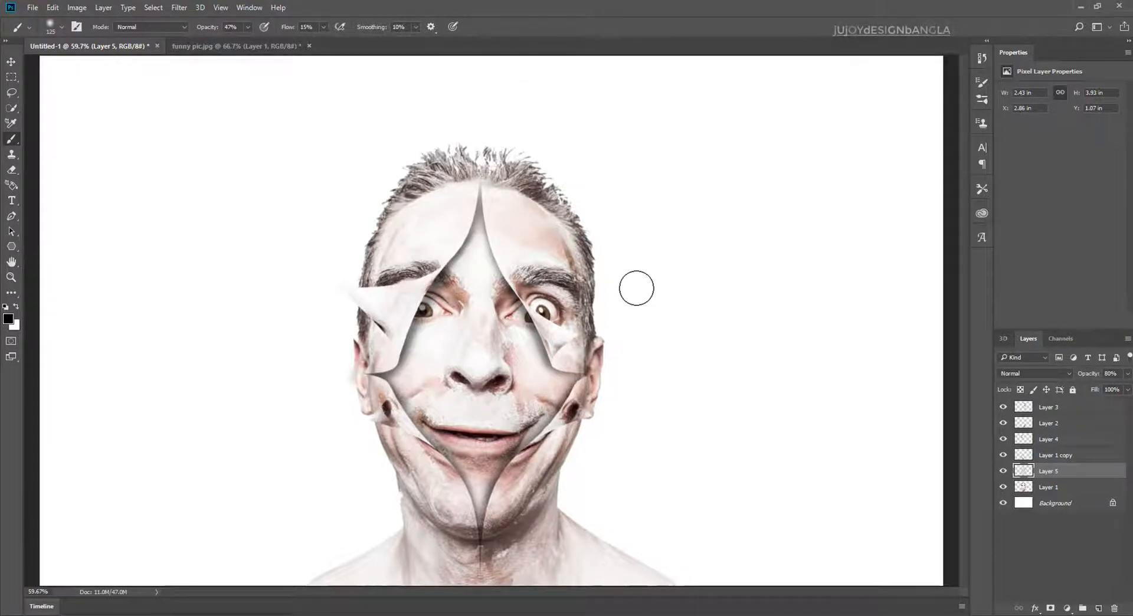
key("ctrl+plus")
key("ctrl+plus")
key("ctrl+plus")
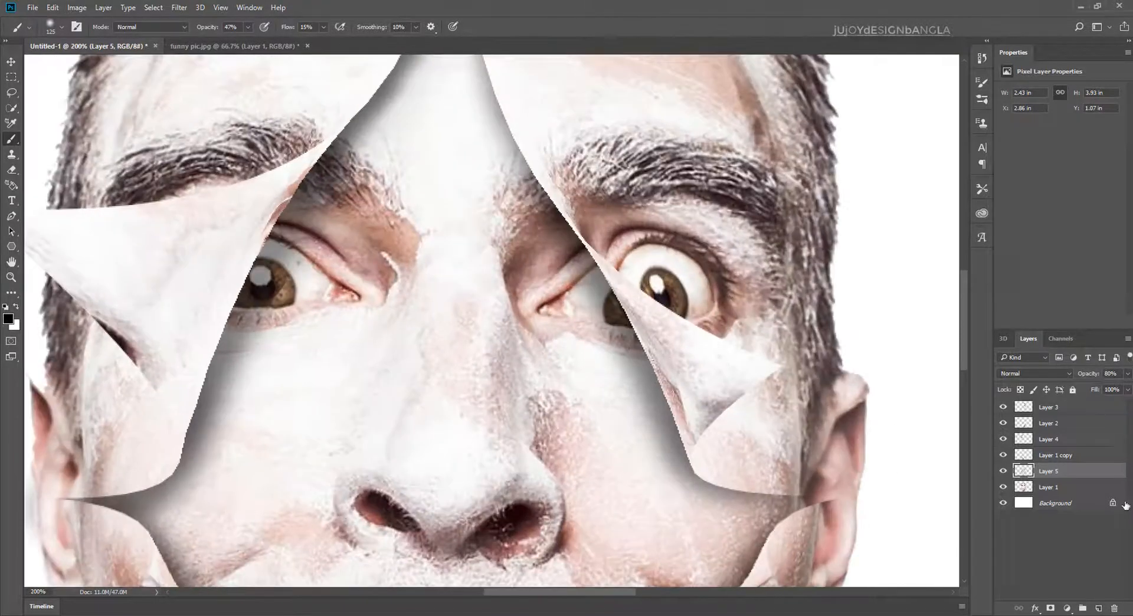
left_click(1089, 412)
left_click(1098, 608)
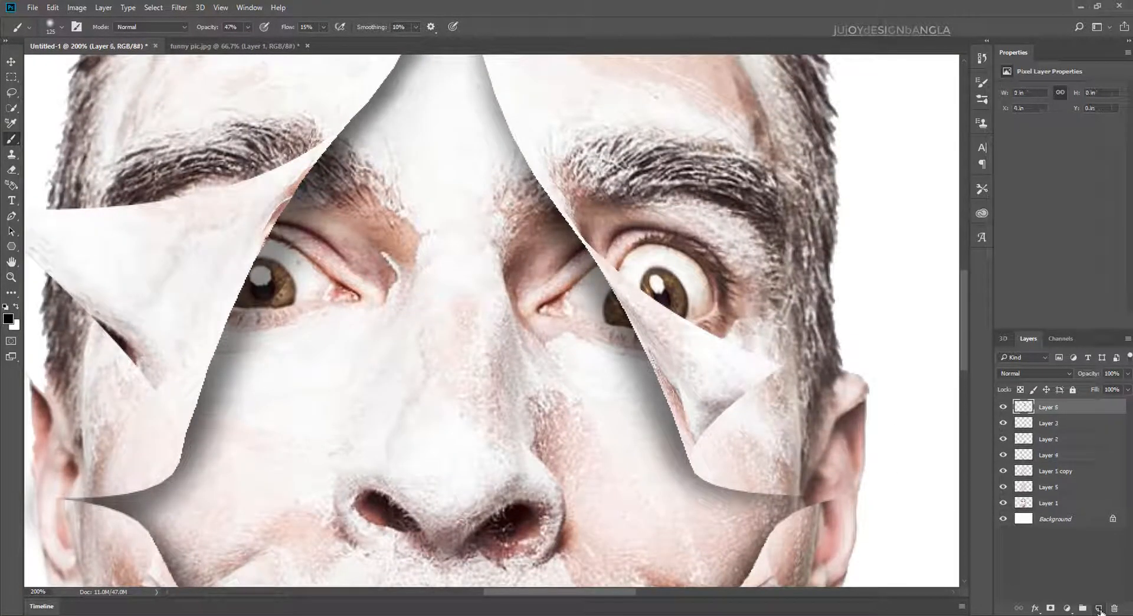
Set the Brush to 100% opacity and 100% flow, and shrink its tip for outlining on Layer 6.
left_click_drag(305, 174, 603, 357)
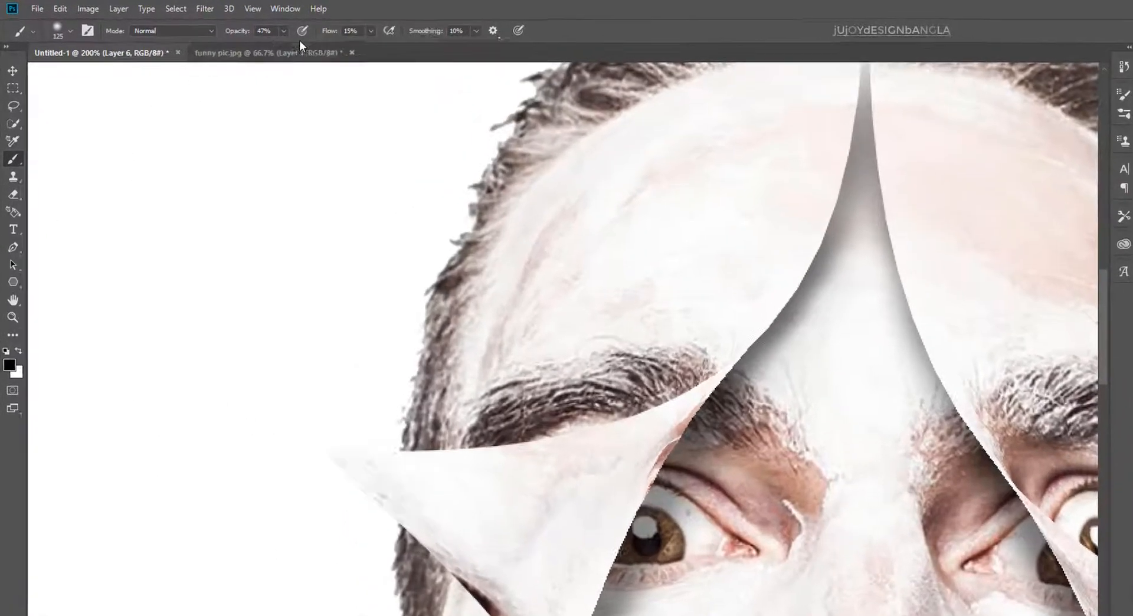
left_click_drag(248, 27, 253, 41)
left_click(754, 62)
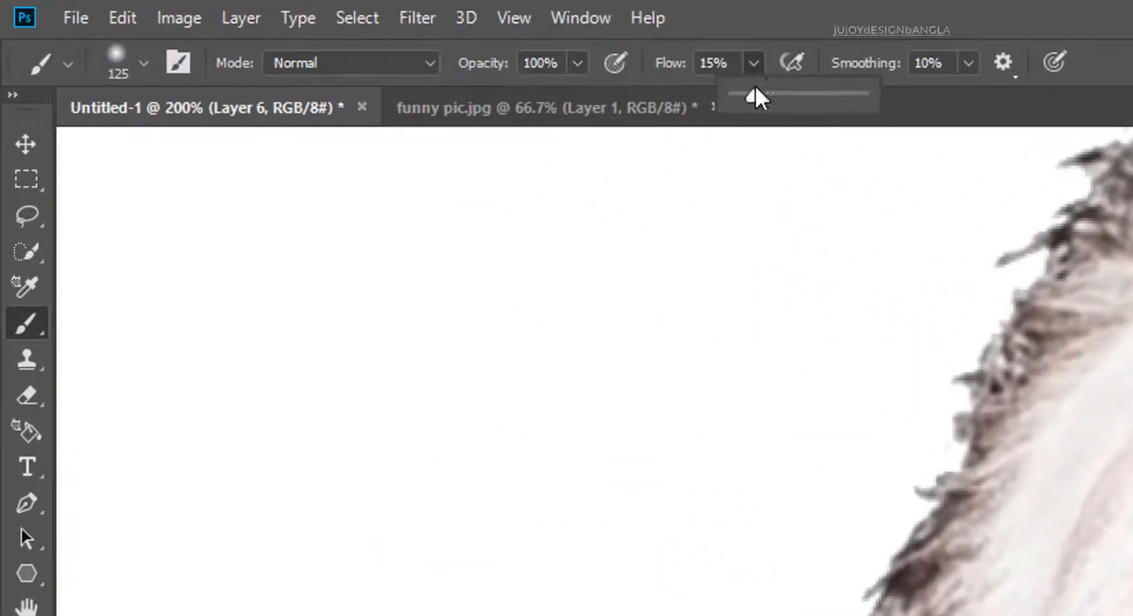
left_click_drag(809, 97, 1088, 66)
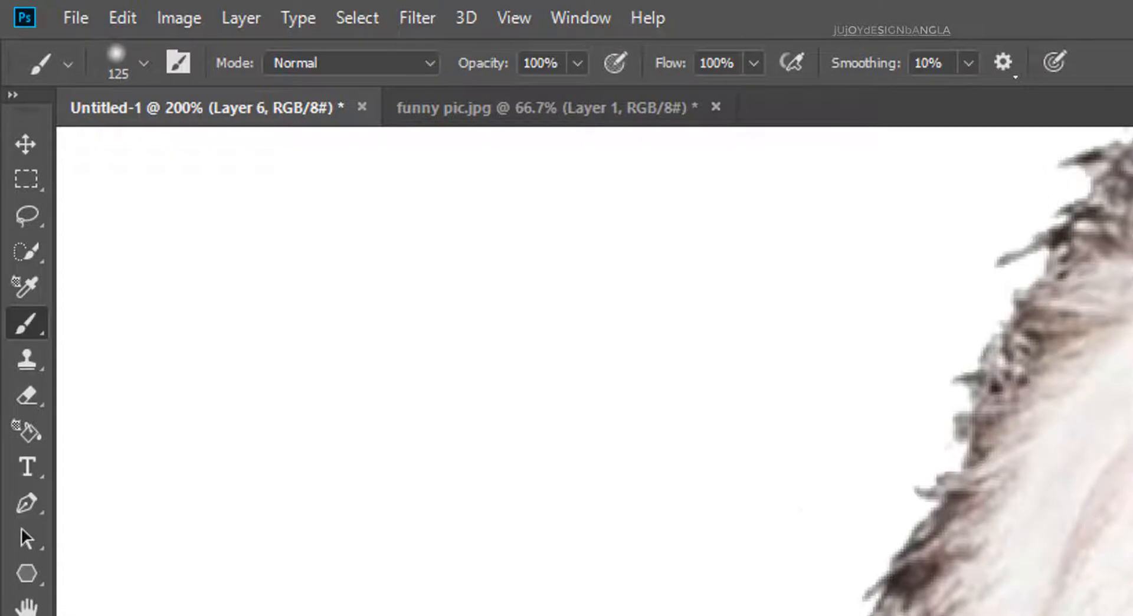
left_click_drag(997, 259, 746, 569)
key("bracketleft")
key("bracketleft")
key("bracketleft")
key("bracketleft")
key("bracketleft")
key("bracketleft")
key("bracketleft")
key("bracketleft")
key("bracketleft")
key("bracketleft")
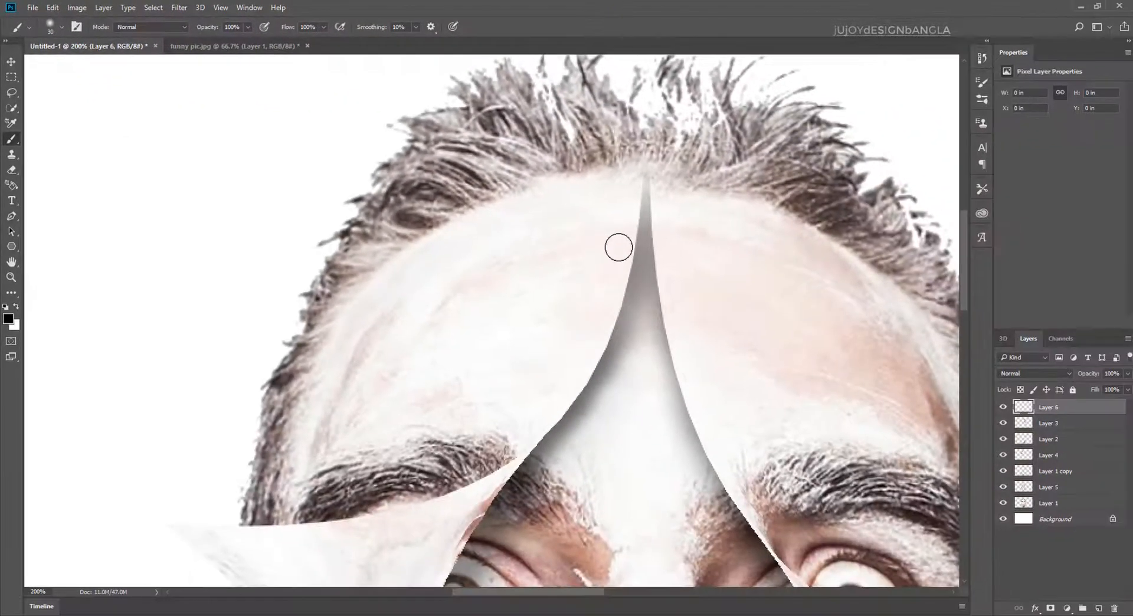
Trace a thin black outline on Layer 6 from the forehead peak along the upper-left quarter's inner edge and folded tip.
key("ctrl+plus")
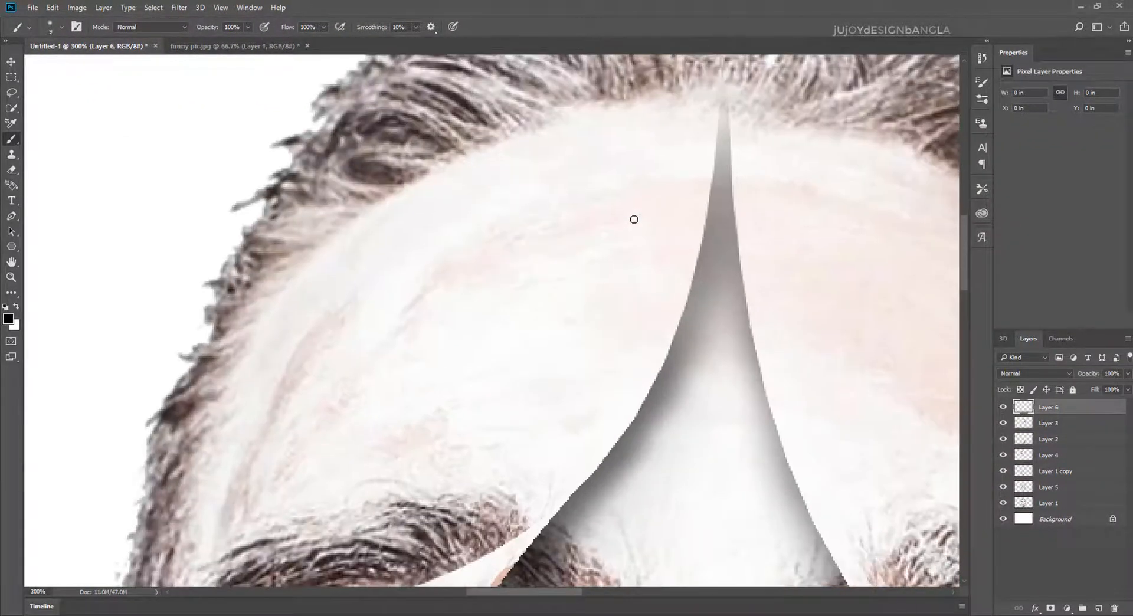
mouse_move(712, 146)
left_mouse_down()
mouse_move(577, 148)
mouse_move(575, 196)
left_mouse_up()
key("ctrl+z")
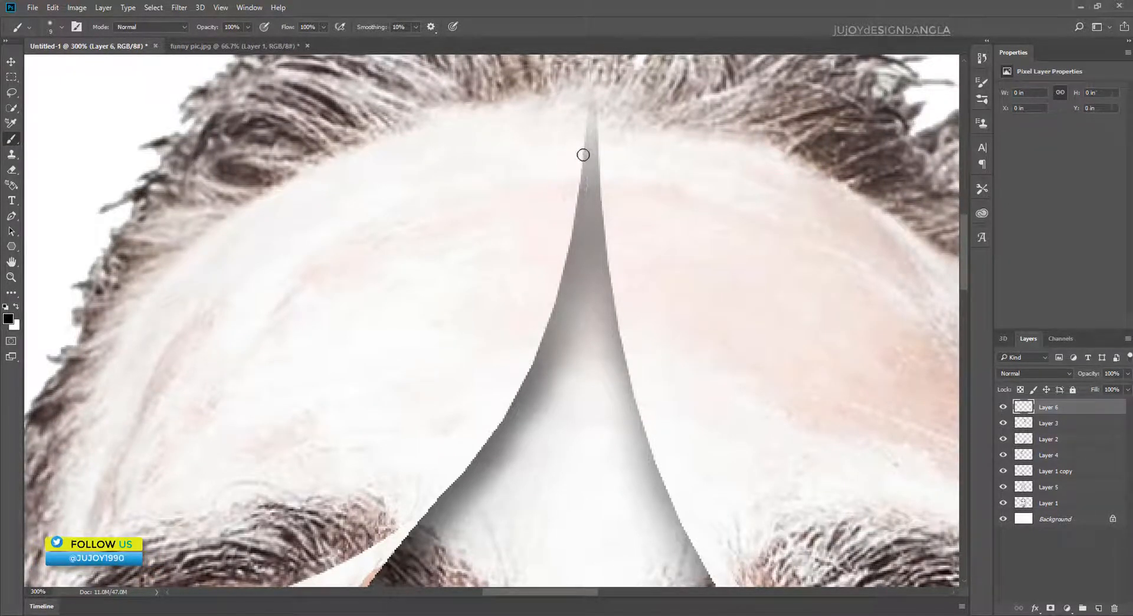
mouse_move(583, 151)
left_mouse_down()
mouse_move(550, 319)
mouse_move(474, 459)
mouse_move(612, 213)
mouse_move(561, 282)
mouse_move(451, 347)
mouse_move(683, 193)
mouse_move(675, 218)
mouse_move(608, 247)
mouse_move(531, 266)
mouse_move(397, 273)
mouse_move(424, 225)
left_mouse_up()
key("space")
key("space")
key("space")
left_click_drag(263, 224, 443, 226)
key("space")
left_click_drag(442, 226, 401, 169)
left_click_drag(223, 168, 380, 316)
Continue the black outline around the bottom of the upper-left flap and along the lower-left quarter's folded corner.
key("space")
left_click_drag(362, 255, 235, 150)
mouse_move(253, 206)
left_mouse_down()
mouse_move(308, 271)
mouse_move(293, 199)
left_mouse_up()
key("space")
mouse_move(294, 199)
left_mouse_down()
mouse_move(351, 290)
mouse_move(357, 355)
mouse_move(320, 384)
mouse_move(221, 395)
mouse_move(166, 212)
left_mouse_up()
key("space")
left_click_drag(167, 212, 312, 266)
mouse_move(212, 214)
left_mouse_down()
mouse_move(314, 263)
mouse_move(295, 354)
mouse_move(189, 437)
mouse_move(177, 219)
mouse_move(390, 282)
left_mouse_up()
key("space")
key("space")
mouse_move(389, 282)
left_mouse_down()
mouse_move(291, 185)
mouse_move(446, 286)
left_mouse_up()
key("space")
left_click_drag(446, 287, 375, 134)
Outline the lower-left quarter's inner edge down past the mouth and chin to the bottom point of the opening.
mouse_move(375, 133)
left_mouse_down()
mouse_move(486, 320)
mouse_move(449, 198)
left_mouse_up()
key("space")
left_click_drag(450, 198, 495, 347)
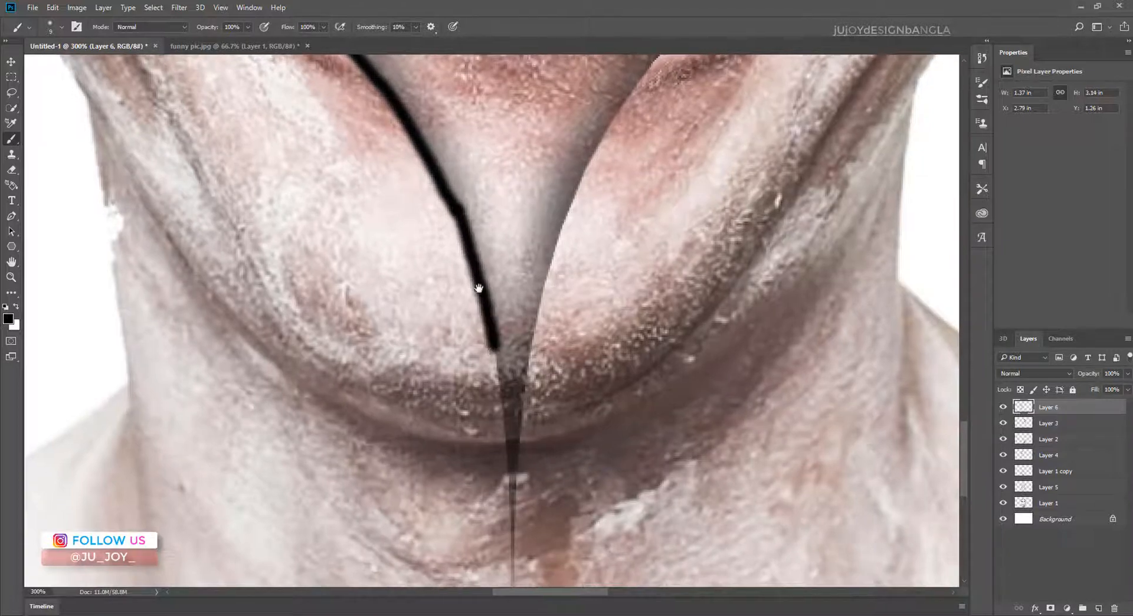
left_click_drag(479, 292, 439, 149)
left_click_drag(449, 193, 471, 372)
Outline the lower-right quarter from the chin point up its inner edge and around its folded corner by the ear.
mouse_move(478, 355)
left_mouse_down()
mouse_move(446, 416)
mouse_move(380, 419)
left_mouse_up()
key("space")
mouse_move(374, 481)
left_mouse_down()
mouse_move(391, 299)
mouse_move(419, 204)
left_mouse_up()
key("space")
left_click_drag(419, 204, 334, 372)
mouse_move(277, 413)
left_mouse_down()
mouse_move(388, 229)
mouse_move(259, 455)
mouse_move(416, 312)
mouse_move(592, 245)
mouse_move(290, 408)
mouse_move(428, 461)
mouse_move(325, 349)
left_mouse_up()
key("space")
key("space")
key("space")
left_click_drag(325, 349, 364, 432)
mouse_move(361, 447)
left_mouse_down()
mouse_move(384, 386)
mouse_move(464, 352)
left_mouse_up()
Outline the upper-right quarter's folded flap and its inner edge up to the forehead peak, closing the black contour.
key("space")
left_click_drag(463, 352, 608, 379)
mouse_move(525, 176)
left_mouse_down()
mouse_move(391, 298)
mouse_move(463, 366)
mouse_move(611, 381)
left_mouse_up()
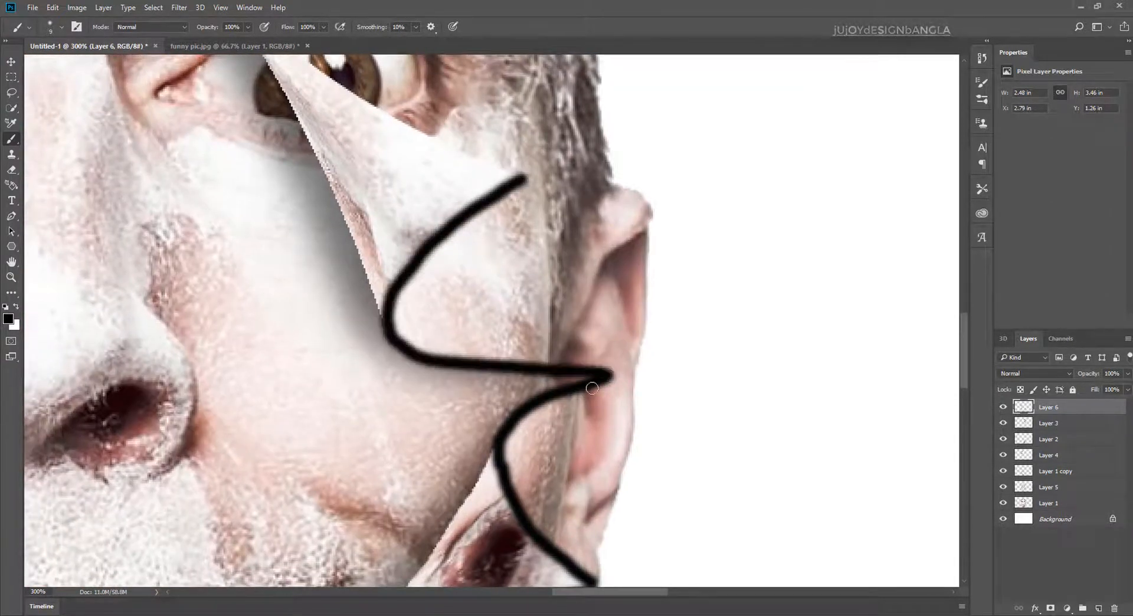
key("space")
left_click_drag(236, 148, 348, 404)
mouse_move(321, 221)
left_mouse_down()
mouse_move(421, 322)
mouse_move(639, 435)
left_mouse_up()
key("space")
mouse_move(333, 229)
left_mouse_down()
mouse_move(578, 465)
mouse_move(523, 405)
mouse_move(437, 219)
mouse_move(466, 405)
mouse_move(431, 218)
left_mouse_up()
key("space")
key("ctrl+minus")
left_click_drag(450, 286, 441, 198)
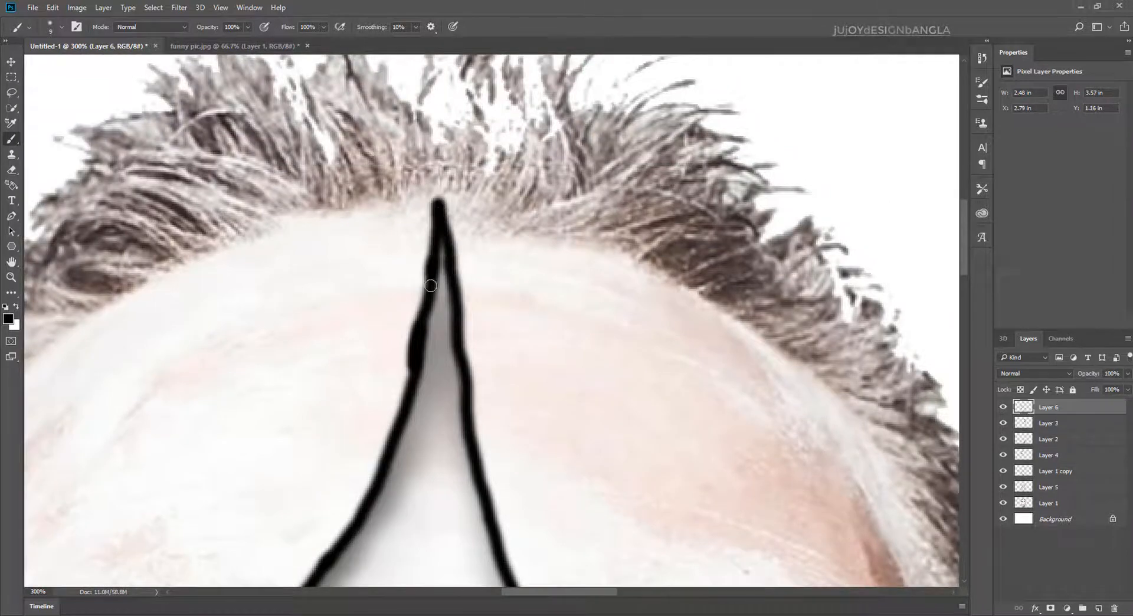
Lower the opacity of outline Layer 6 to 9% and switch to the Eraser.
key("ctrl+0")
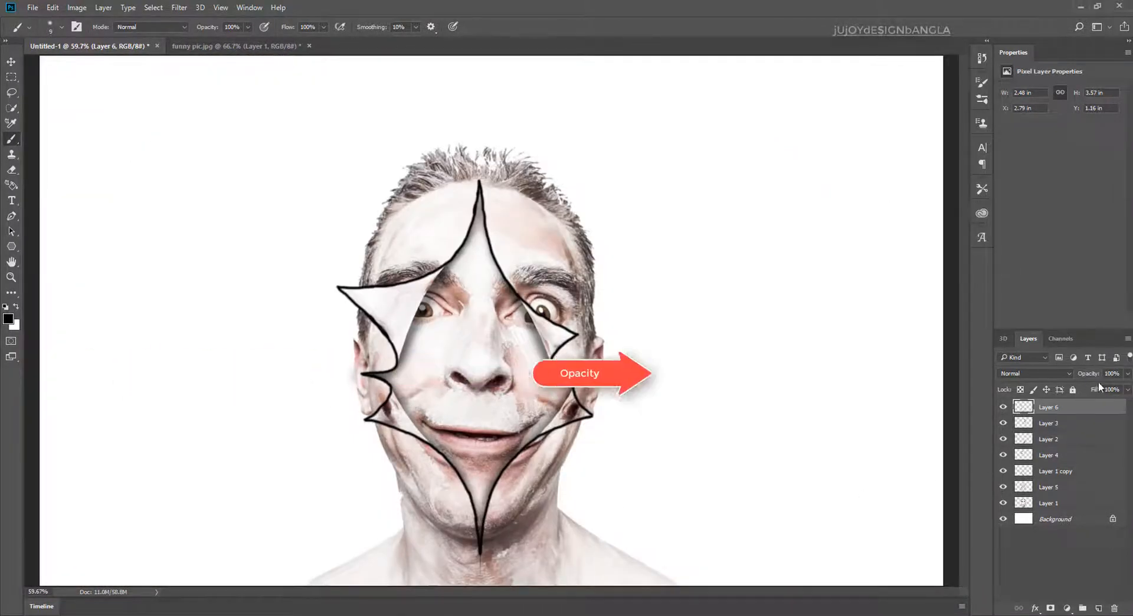
left_click_drag(1127, 384, 1078, 388)
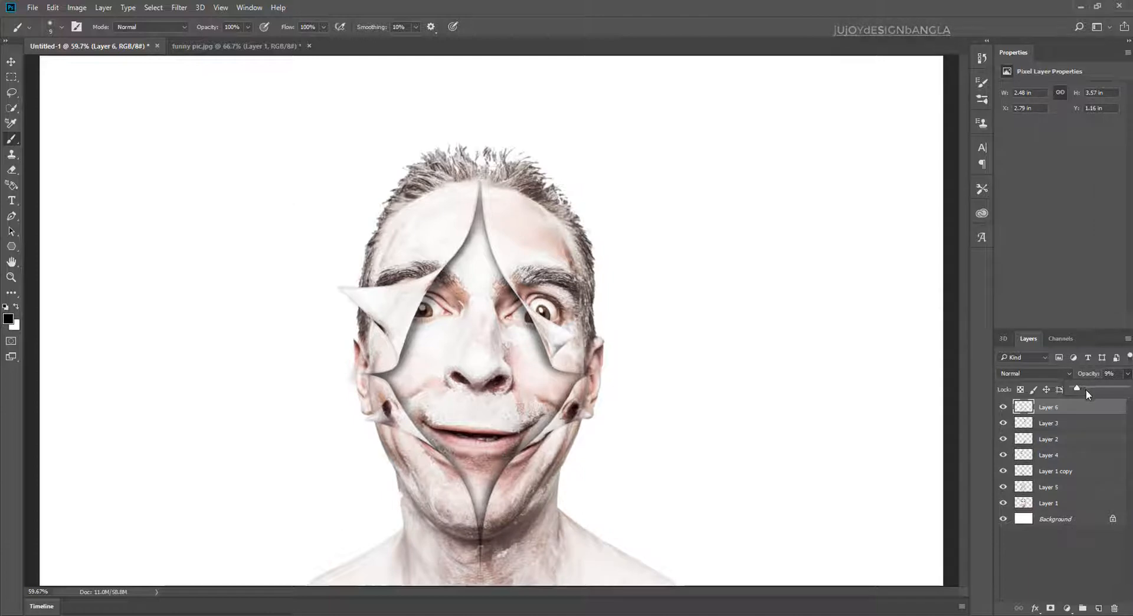
key("e")
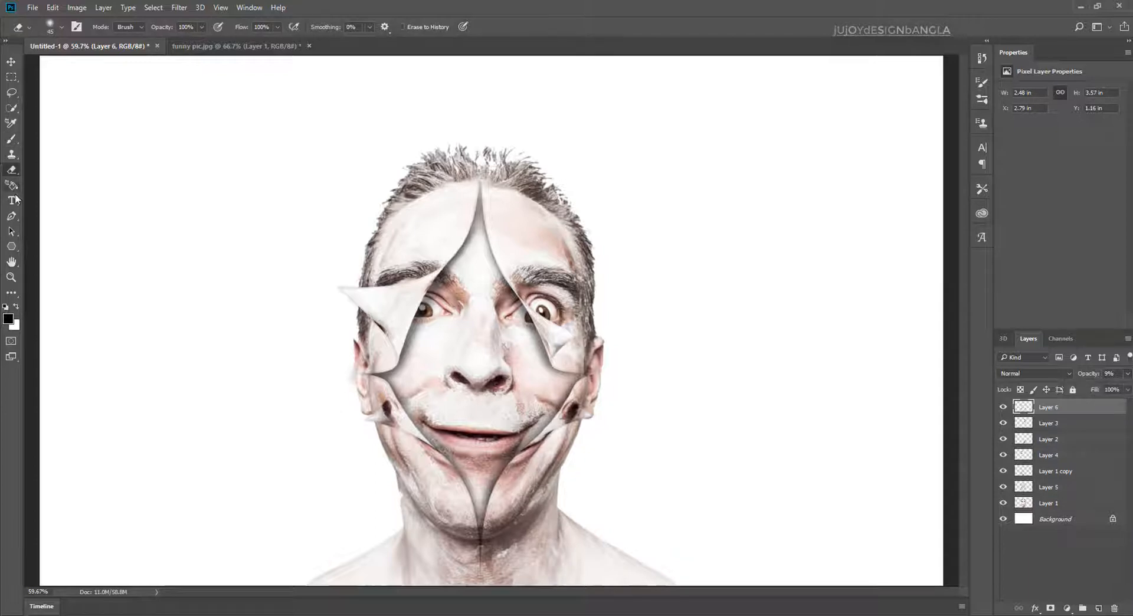
Set the opacity of outline Layer 6 to 14% and reduce the Eraser tip to 25 px.
left_click(1056, 487)
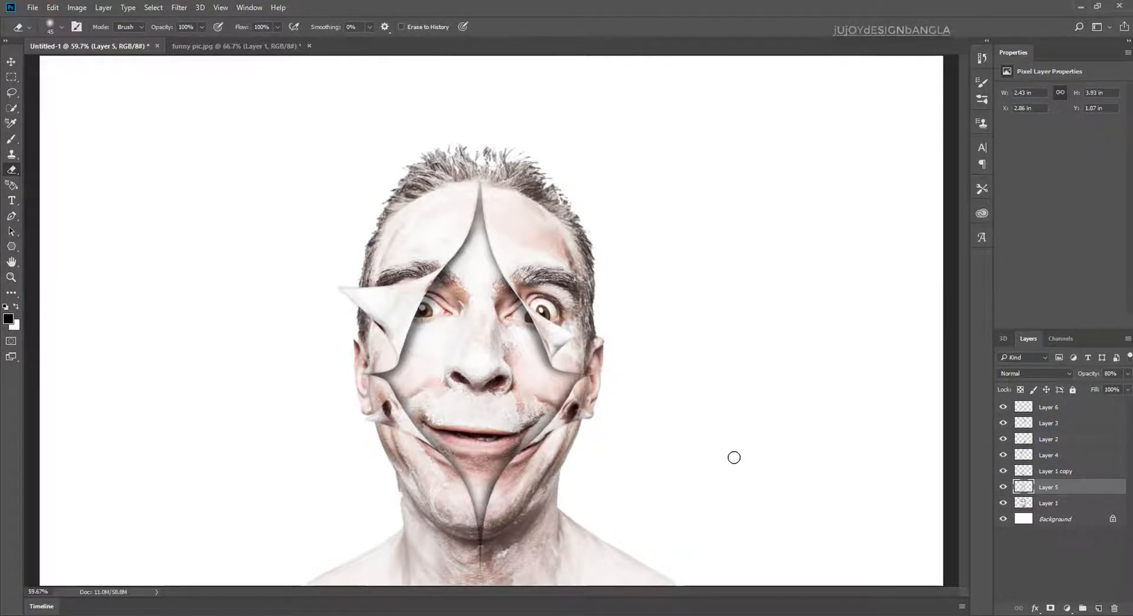
key("ctrl+plus")
key("ctrl+plus")
key("ctrl+plus")
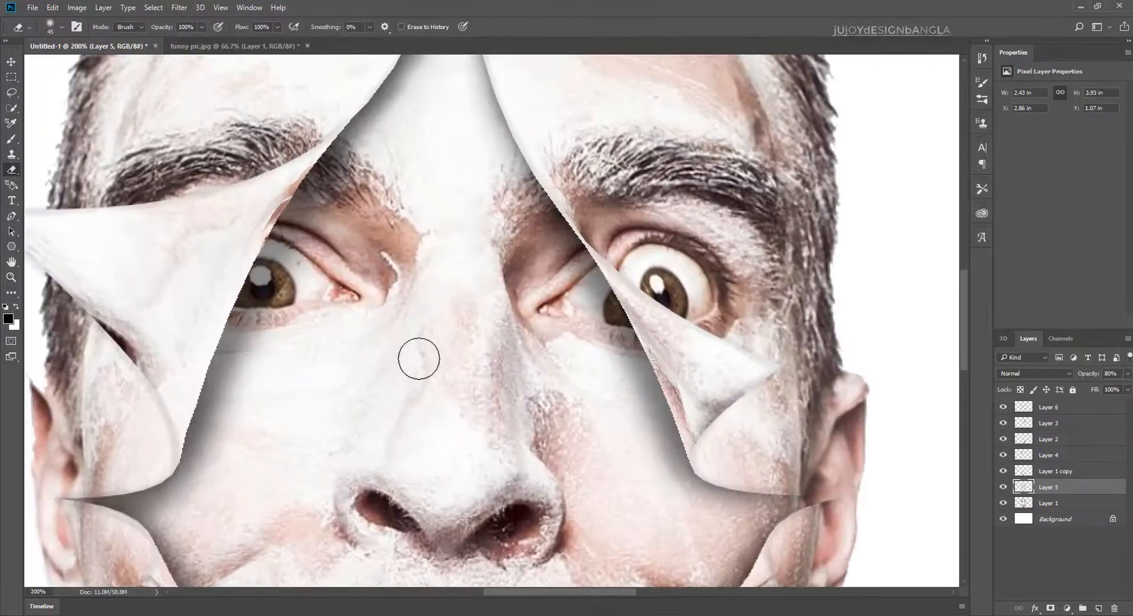
key("space")
left_click_drag(352, 361, 670, 358)
left_click(1096, 408)
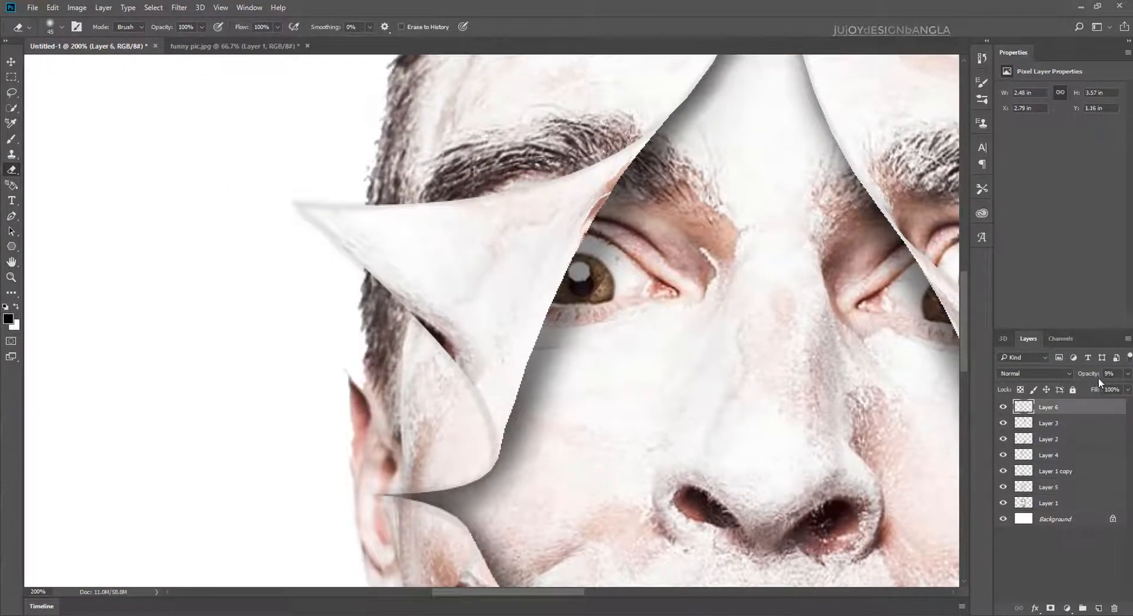
left_click(1101, 374)
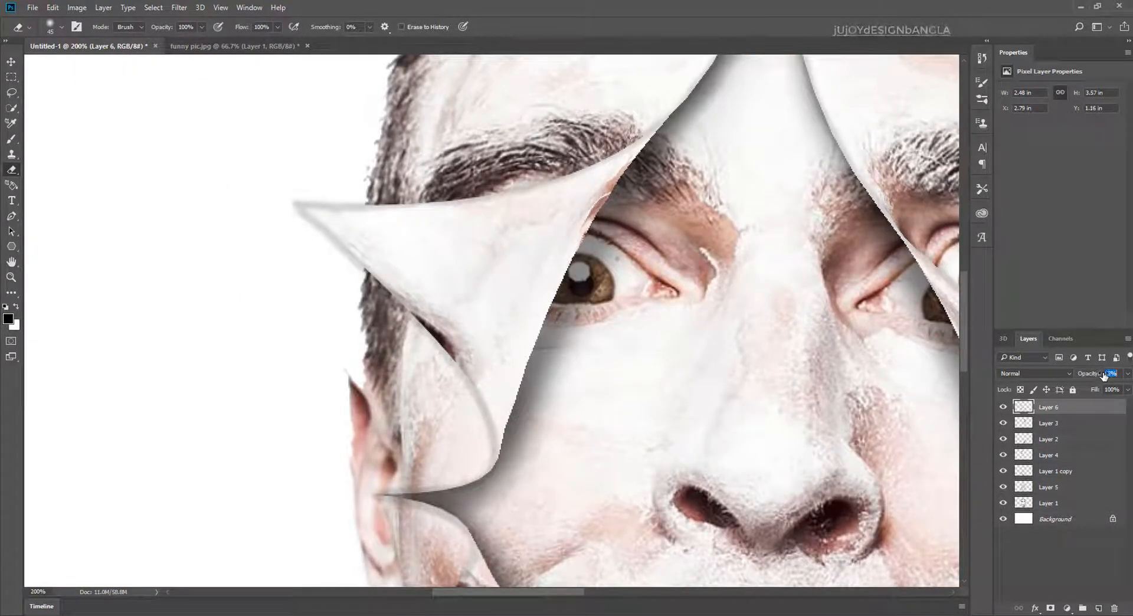
left_click_drag(1104, 377, 1103, 376)
key("space")
left_click_drag(718, 149, 475, 373)
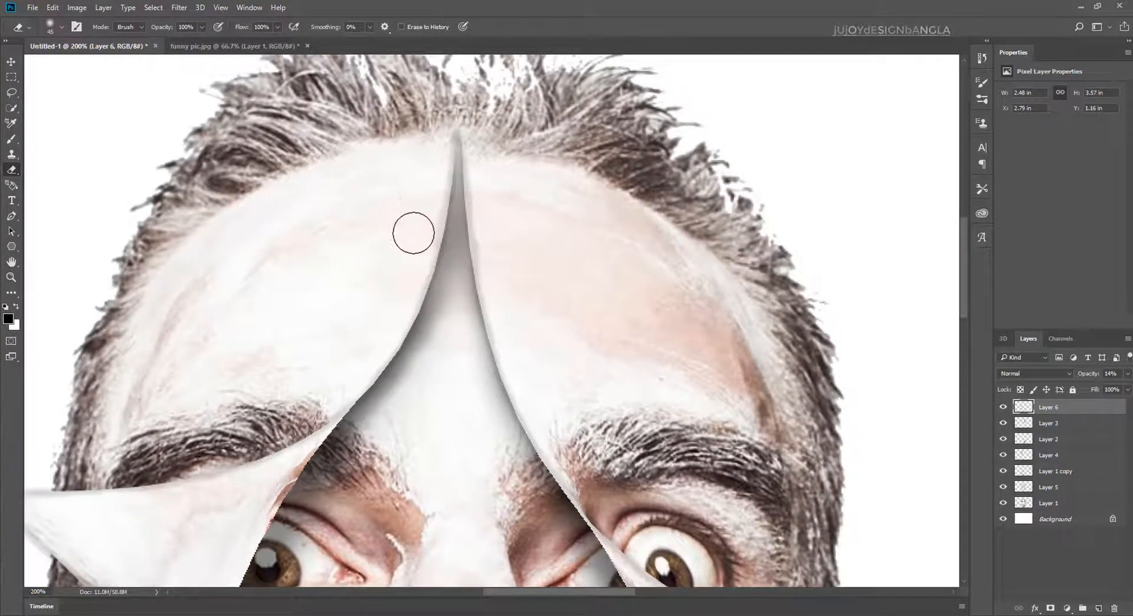
key("bracketleft")
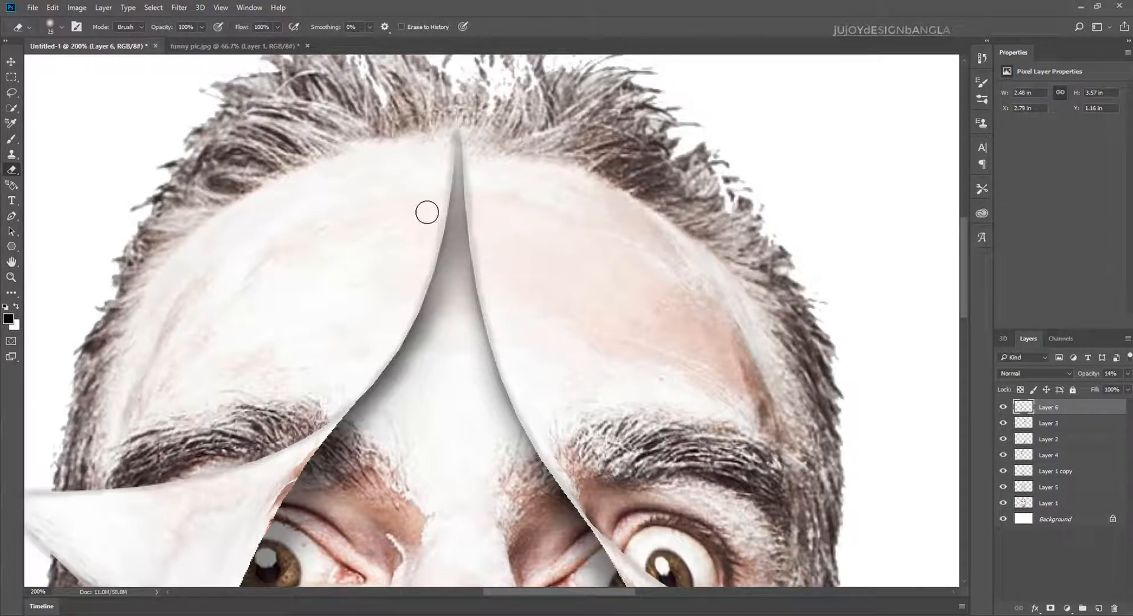
left_click_drag(265, 385, 391, 227)
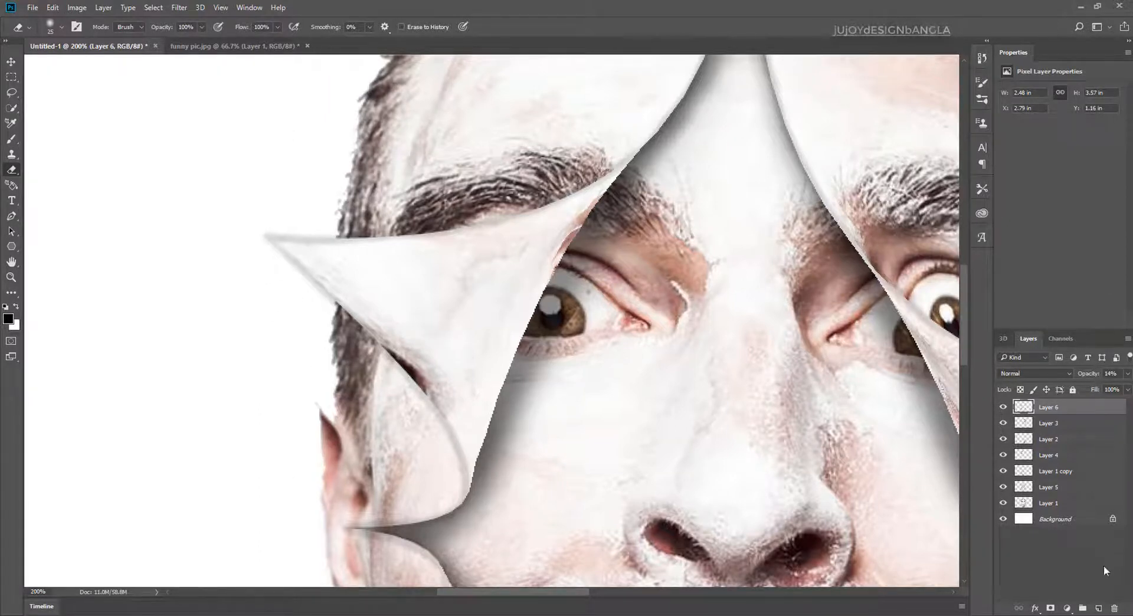
Add a new layer above Layer 6 and set the Brush to 21% opacity.
left_click(1099, 609)
left_click(11, 138)
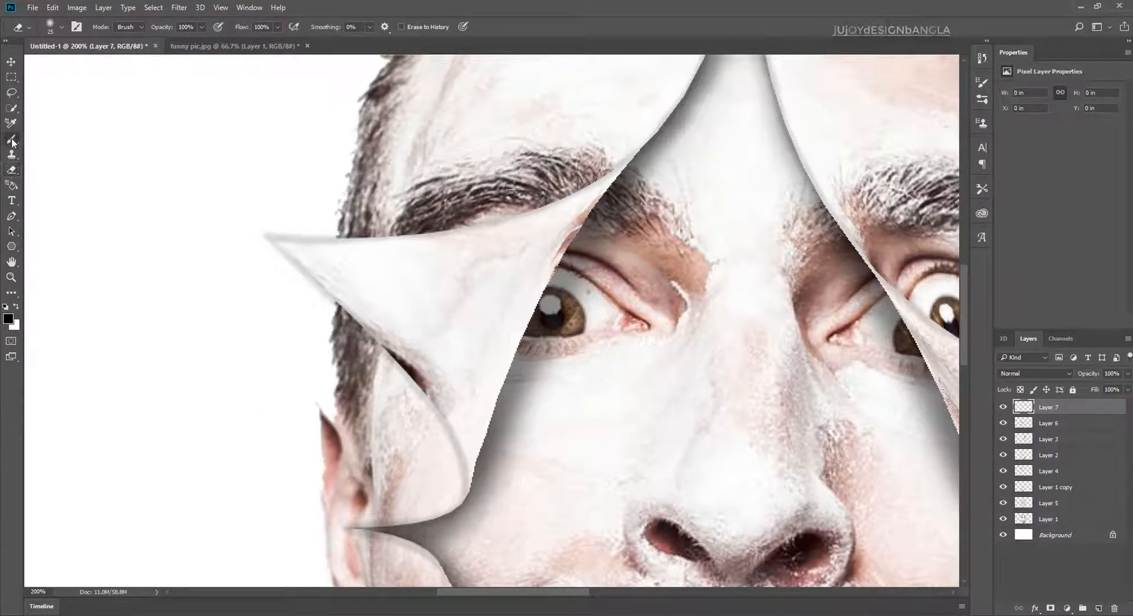
left_click(248, 26)
left_click(204, 40)
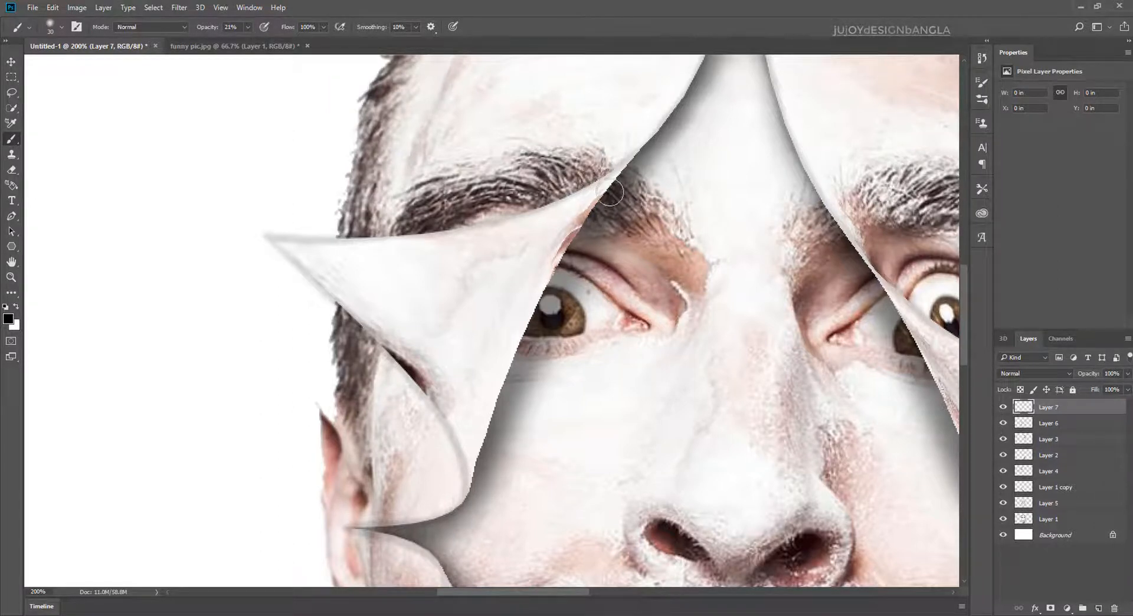
Paint soft dark shading on Layer 7 along the upper-left flap's inner fold, redoing strokes until two bands run down it.
left_click_drag(610, 193, 501, 392)
mouse_move(595, 218)
left_mouse_down()
mouse_move(538, 312)
mouse_move(489, 485)
left_mouse_up()
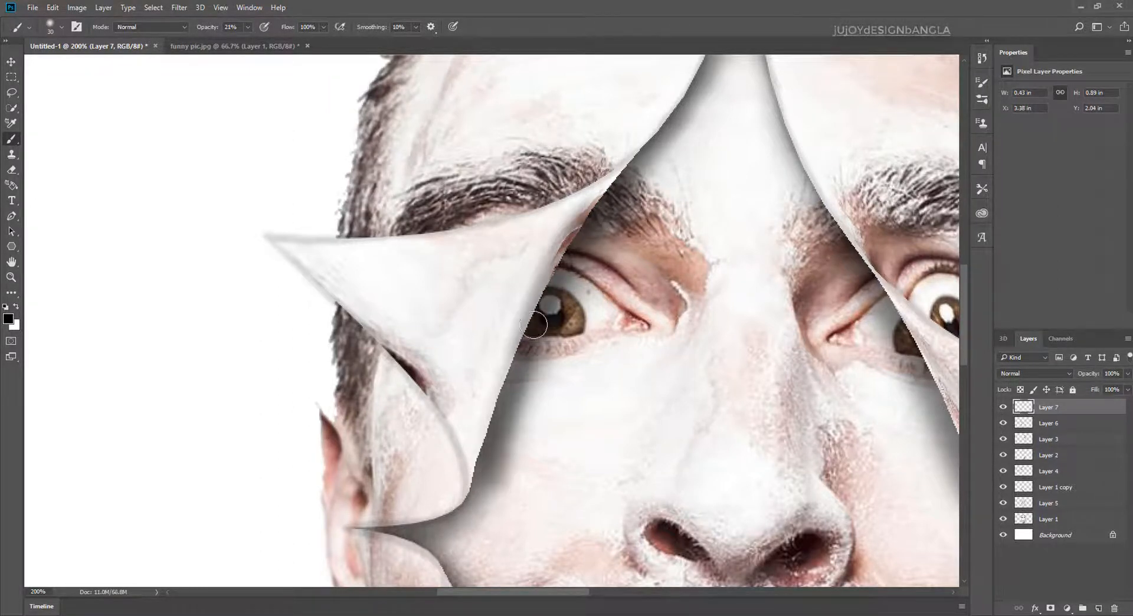
mouse_move(534, 324)
left_mouse_down()
mouse_move(495, 383)
mouse_move(463, 482)
left_mouse_up()
key("ctrl+z")
key("ctrl+z")
mouse_move(590, 204)
left_mouse_down()
mouse_move(537, 300)
mouse_move(477, 459)
left_mouse_up()
key("ctrl+z")
mouse_move(586, 201)
left_mouse_down()
mouse_move(506, 353)
mouse_move(462, 485)
left_mouse_up()
mouse_move(533, 240)
left_mouse_down()
mouse_move(462, 446)
mouse_move(492, 351)
mouse_move(567, 205)
mouse_move(472, 382)
left_mouse_up()
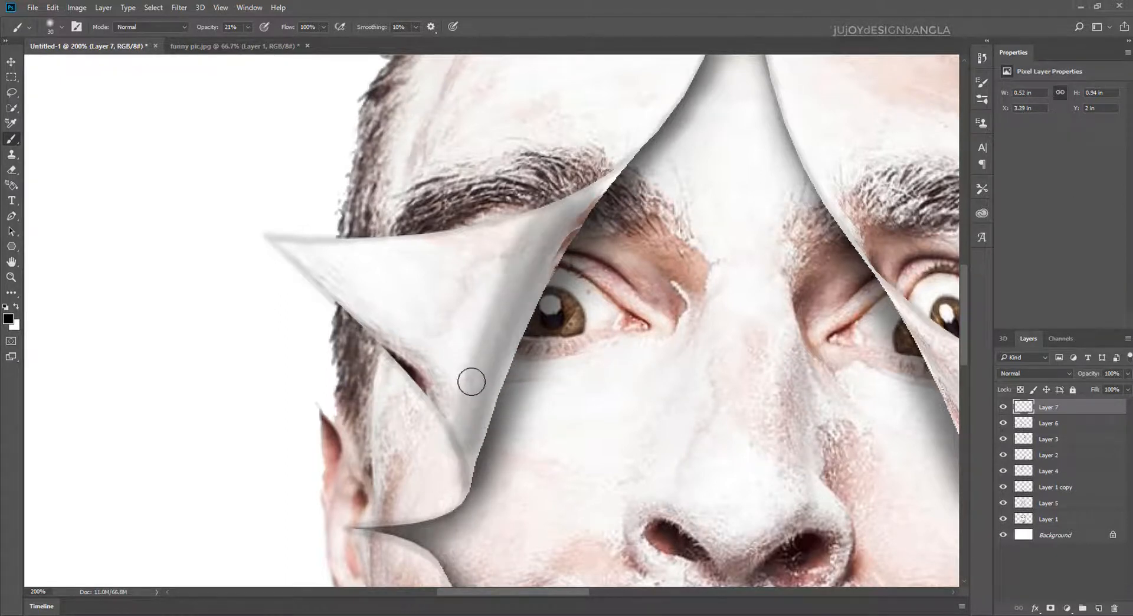
Soften the outer edge of the upper-left flap's shading with the Eraser at 49% flow and 100 px.
left_click(12, 170)
key("]")
key("]")
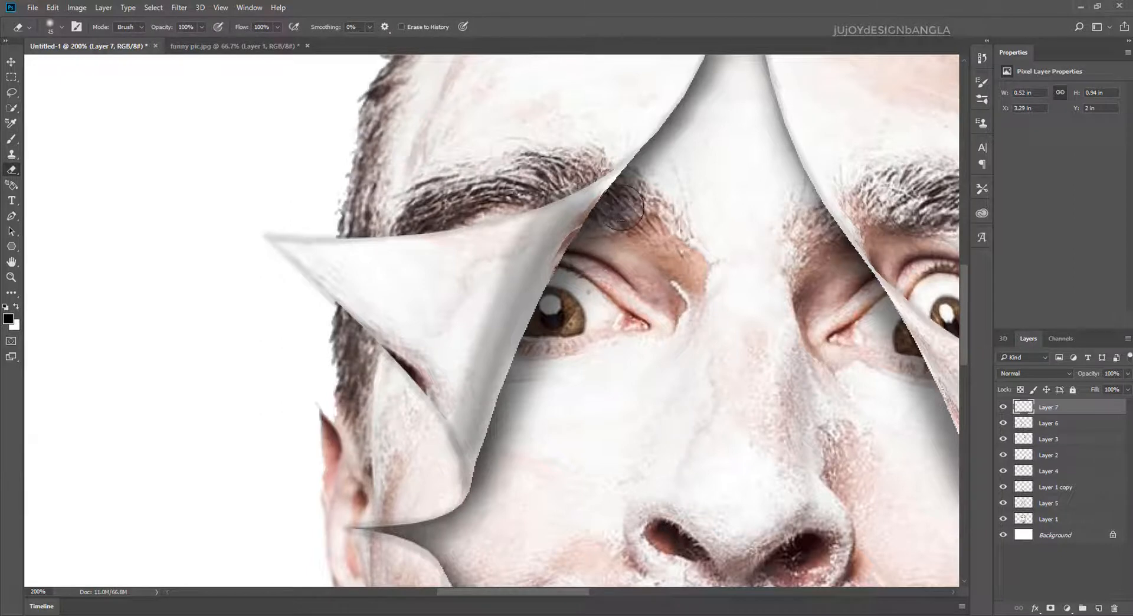
left_click_drag(280, 27, 250, 37)
key("]")
key("]")
key("]")
key("]")
key("]")
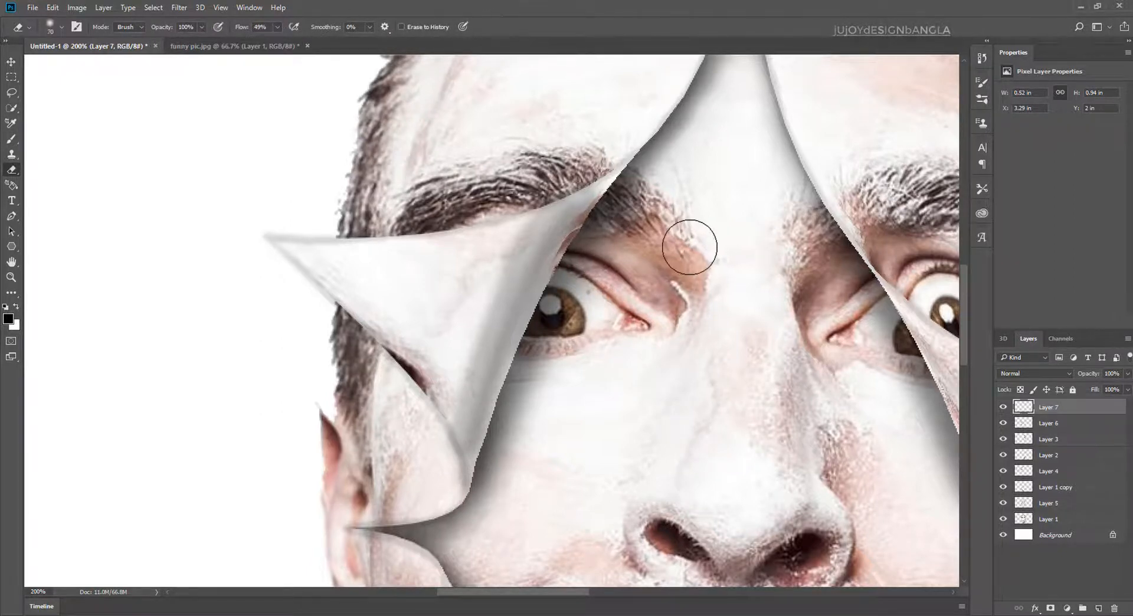
mouse_move(637, 251)
left_mouse_down()
mouse_move(569, 331)
mouse_move(513, 484)
left_mouse_up()
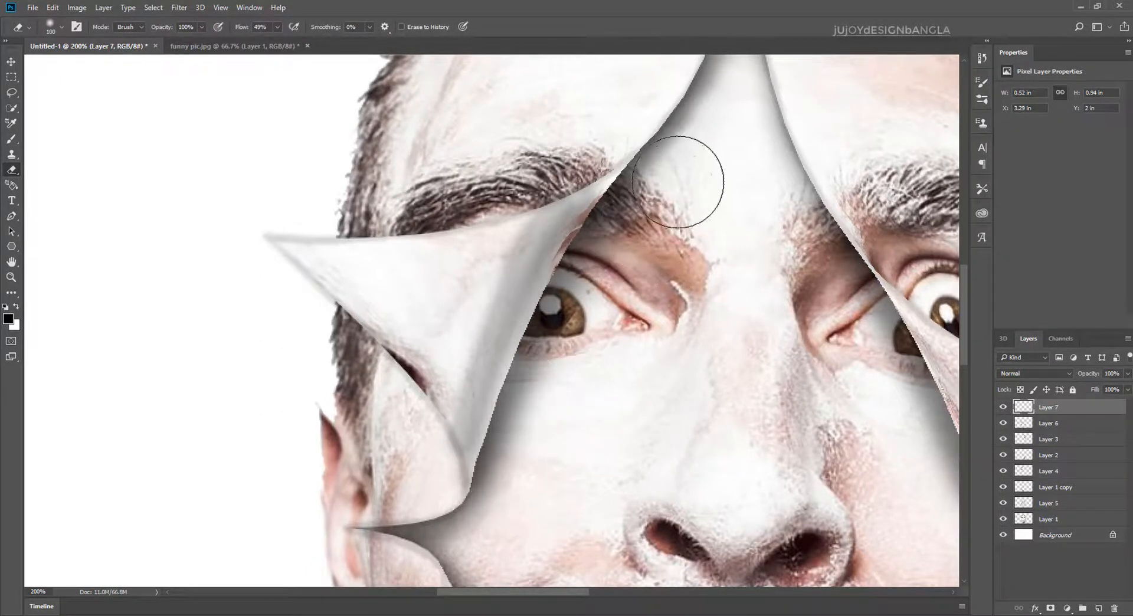
mouse_move(690, 180)
left_mouse_down()
mouse_move(525, 408)
mouse_move(514, 509)
left_mouse_up()
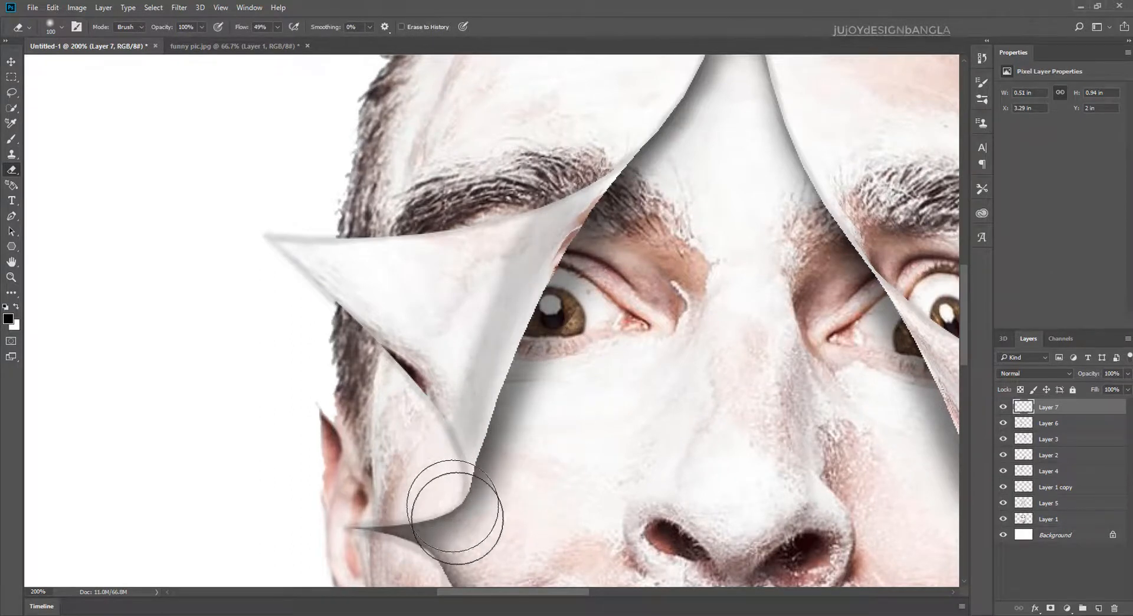
left_click(648, 135)
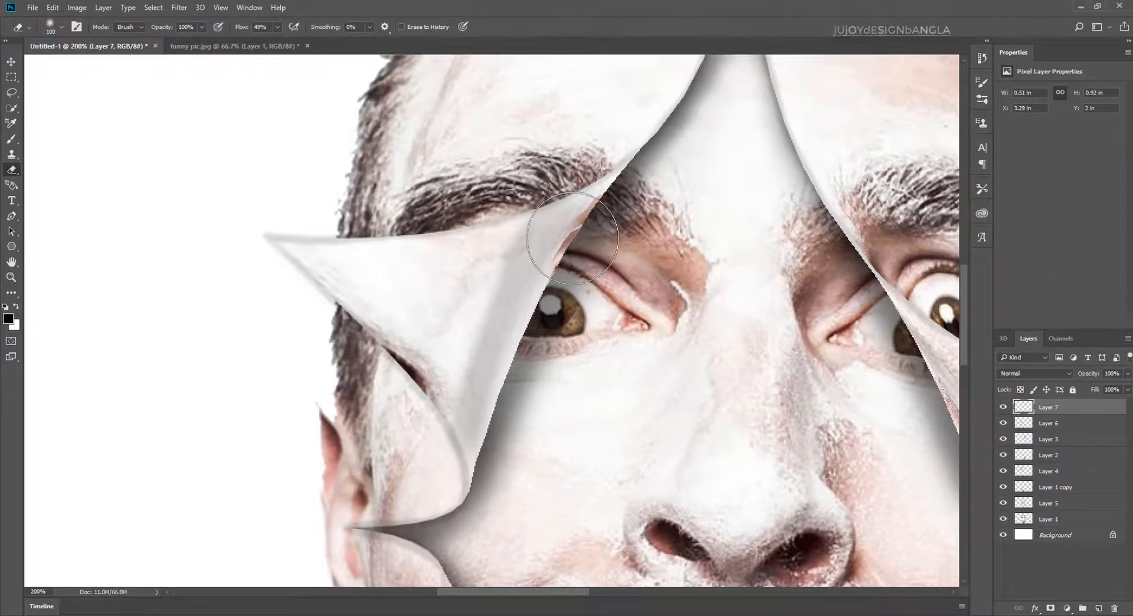
Add another shading stroke down the middle of the upper-left flap and soften its edge with the Eraser.
key("b")
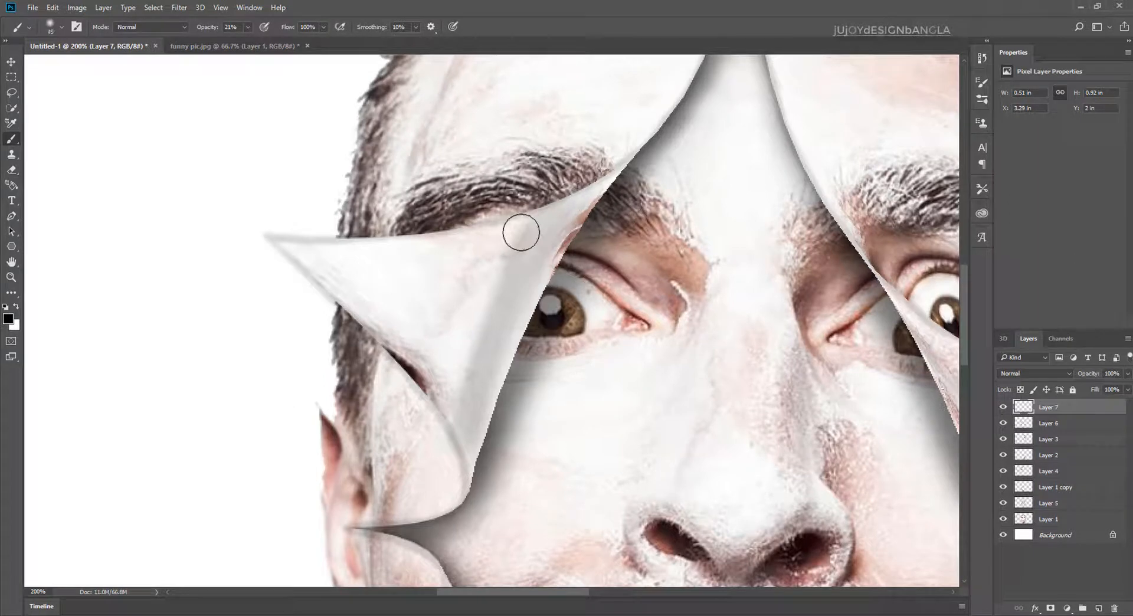
left_click_drag(521, 233, 435, 412)
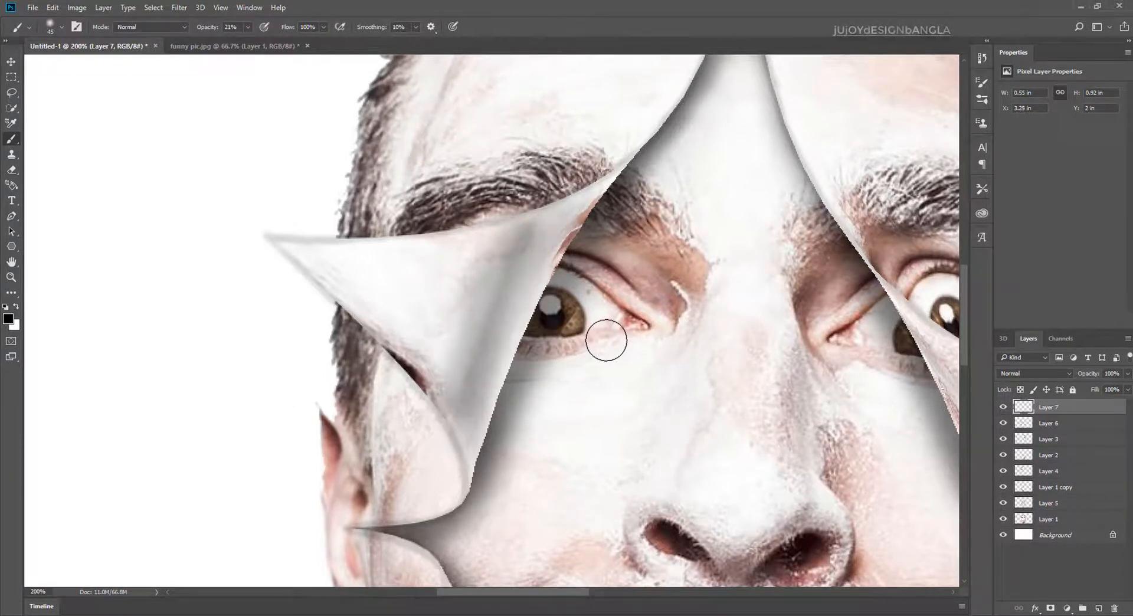
key("e")
mouse_move(554, 232)
left_mouse_down()
mouse_move(367, 467)
mouse_move(346, 523)
left_mouse_up()
key("ctrl+0")
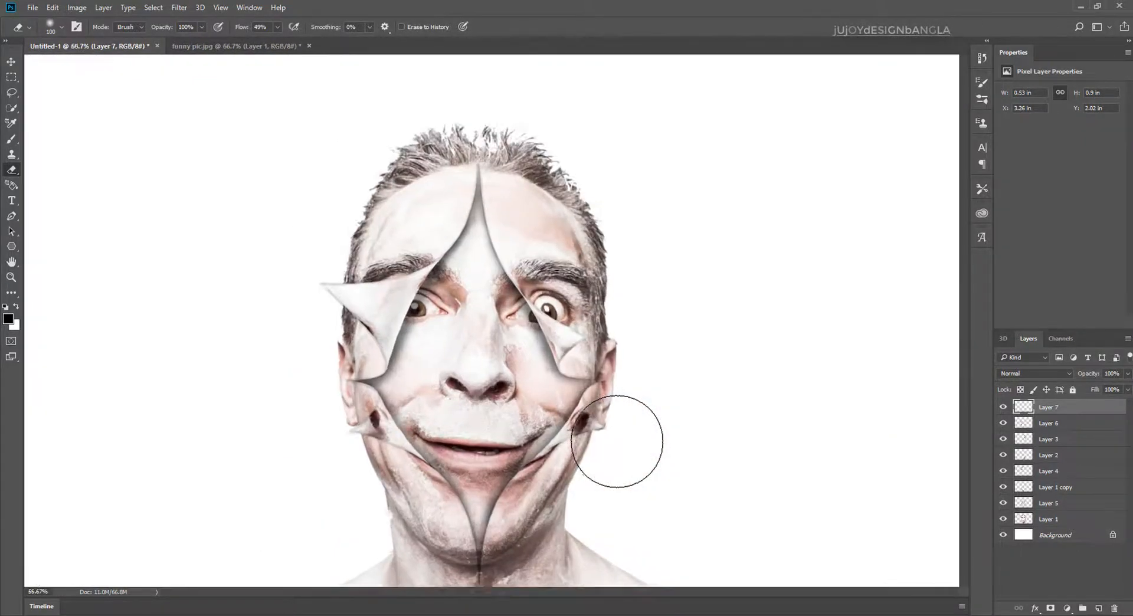
Deepen the shading on the upper-left flap's fold from the eyebrow downward, and erase the excess beside the eye.
key("ctrl+plus")
key("ctrl+plus")
key("ctrl+plus")
left_click_drag(221, 270, 291, 273)
key("b")
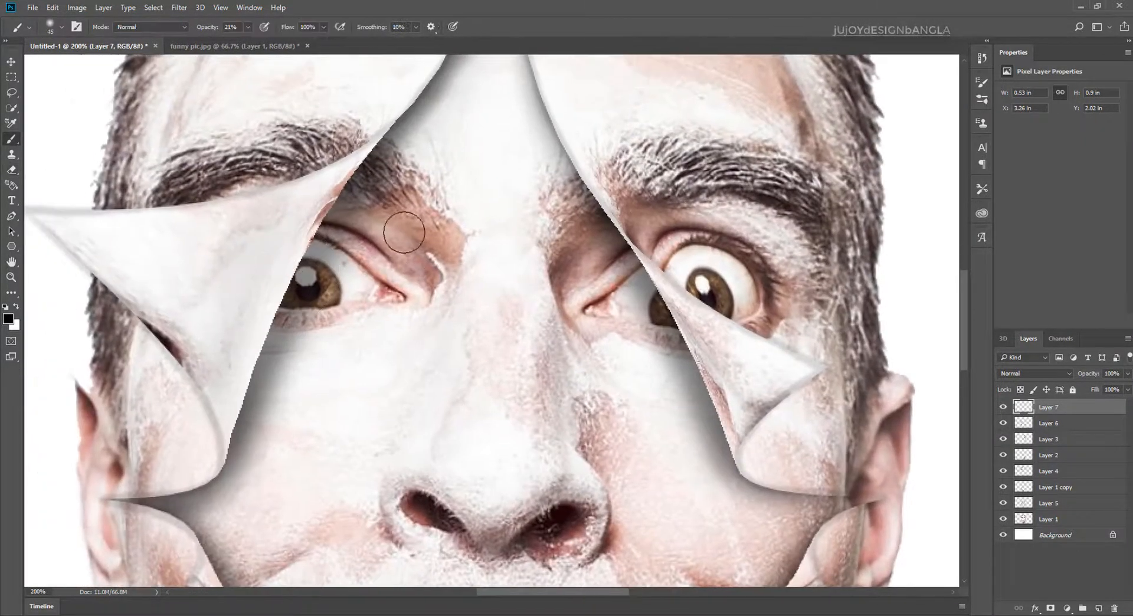
mouse_move(348, 174)
left_mouse_down()
mouse_move(296, 254)
mouse_move(242, 396)
mouse_move(243, 369)
mouse_move(348, 175)
left_mouse_up()
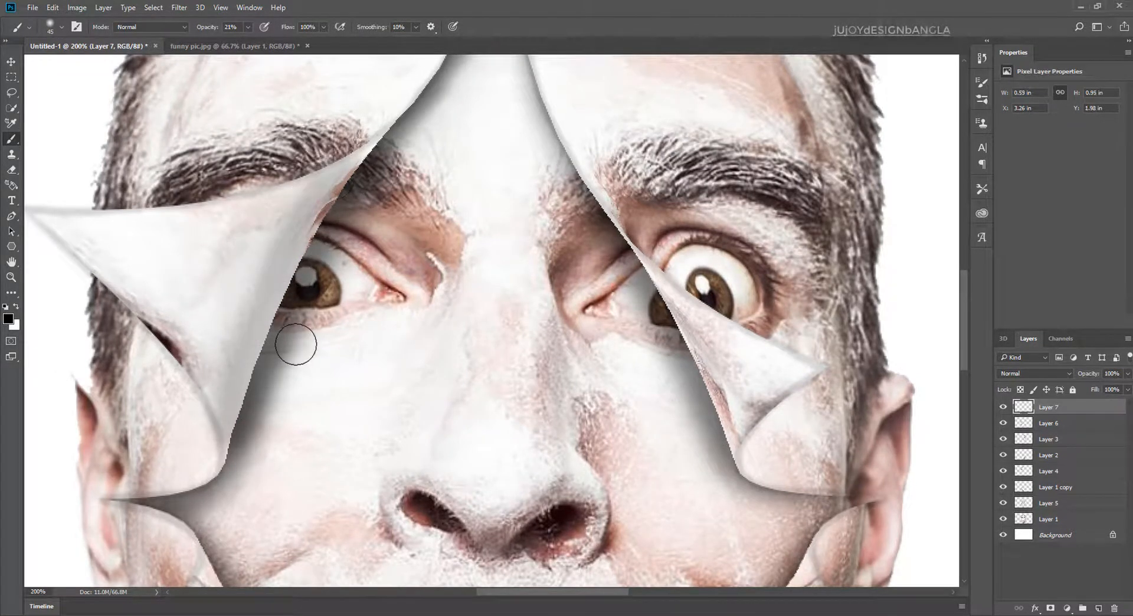
key("e")
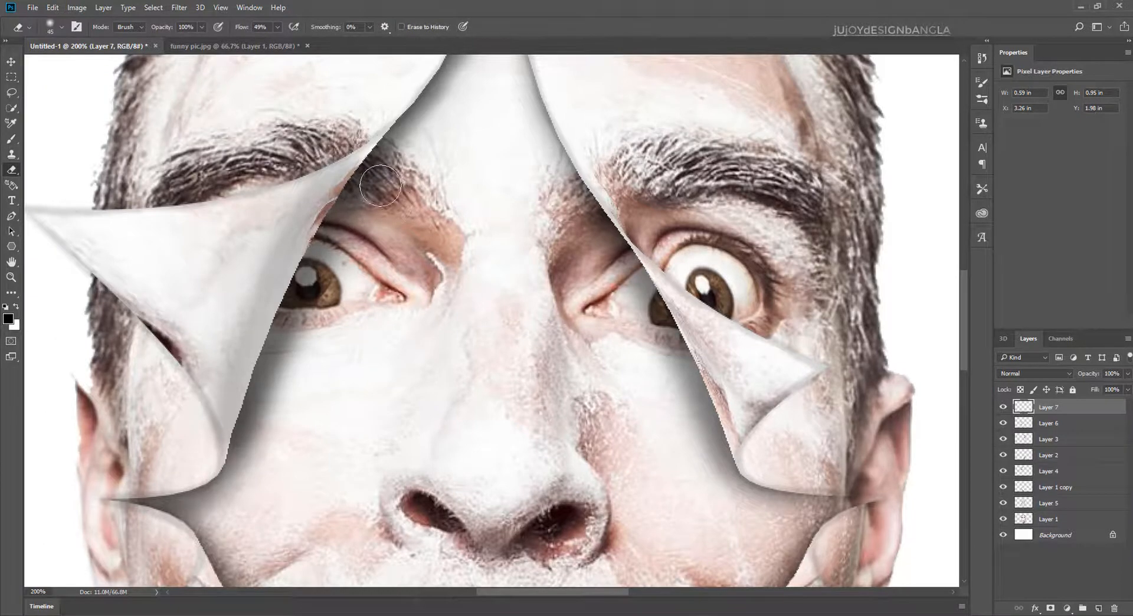
mouse_move(349, 225)
left_mouse_down()
mouse_move(277, 378)
mouse_move(287, 379)
left_mouse_up()
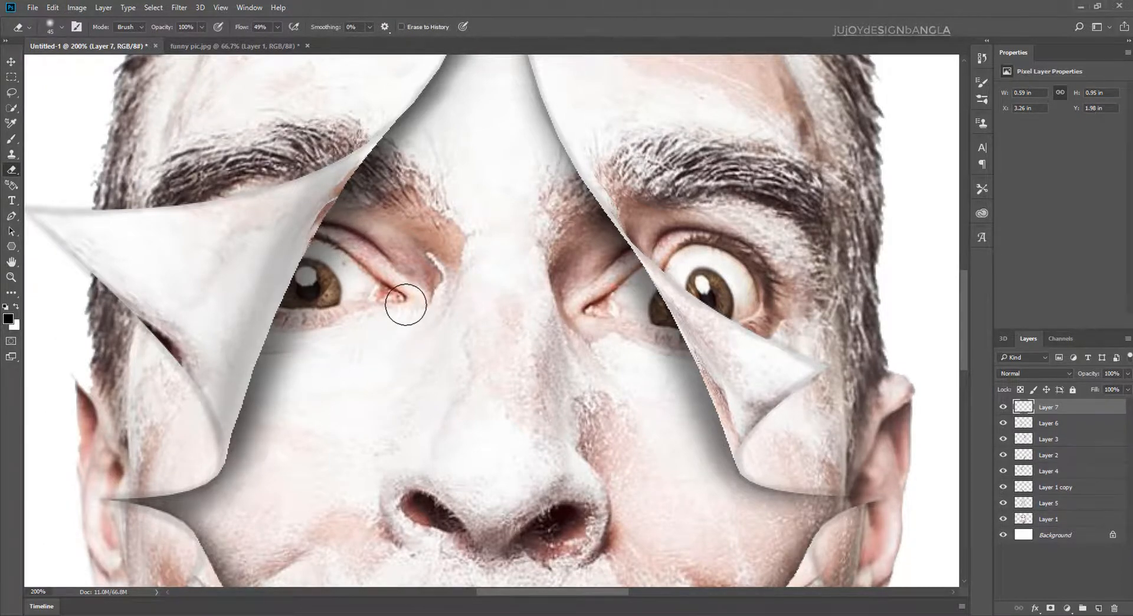
Paint soft dark shading on a new layer along the upper-right flap's inner edge, and erase the excess spilling onto the cheek.
key("ctrl+0")
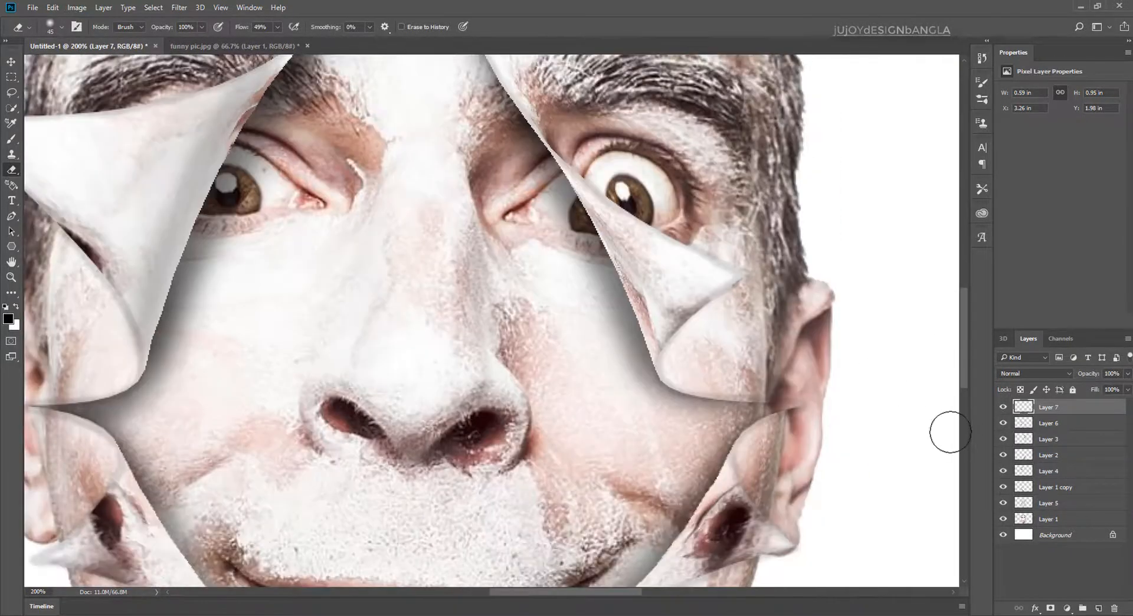
key("b")
left_click_drag(557, 183, 619, 313)
left_click_drag(570, 207, 628, 373)
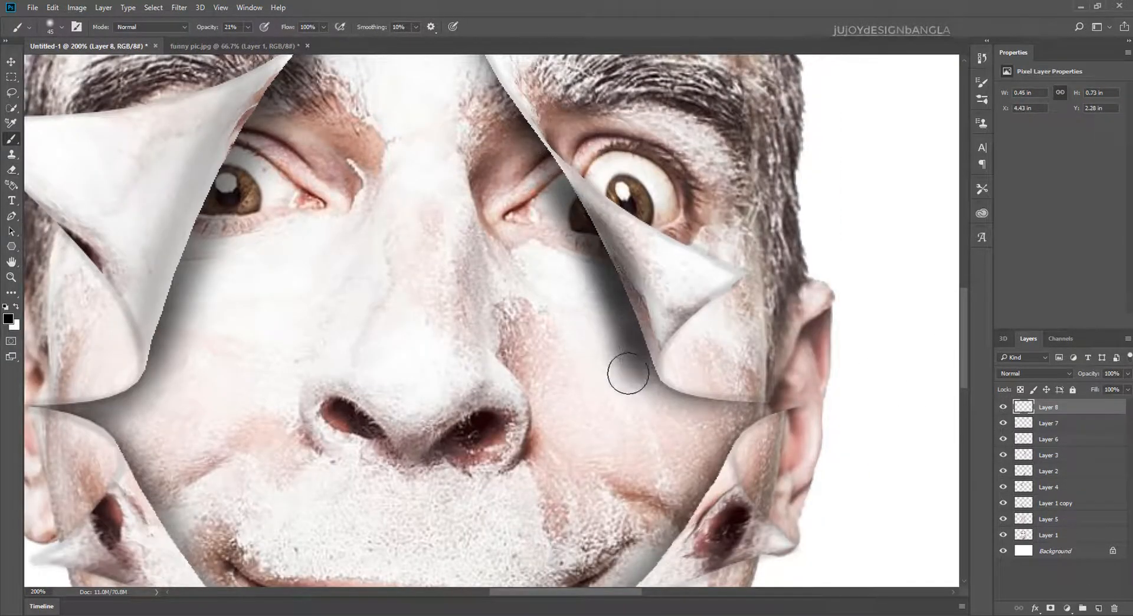
key("e")
left_click_drag(550, 186, 636, 372)
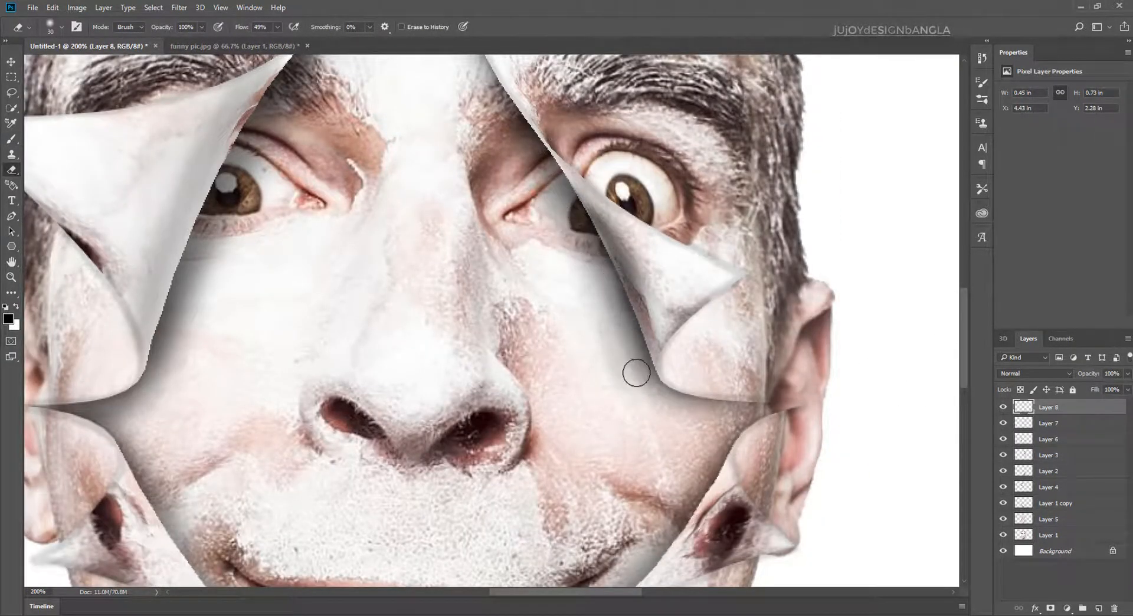
left_click_drag(523, 174, 627, 363)
key("ctrl+0")
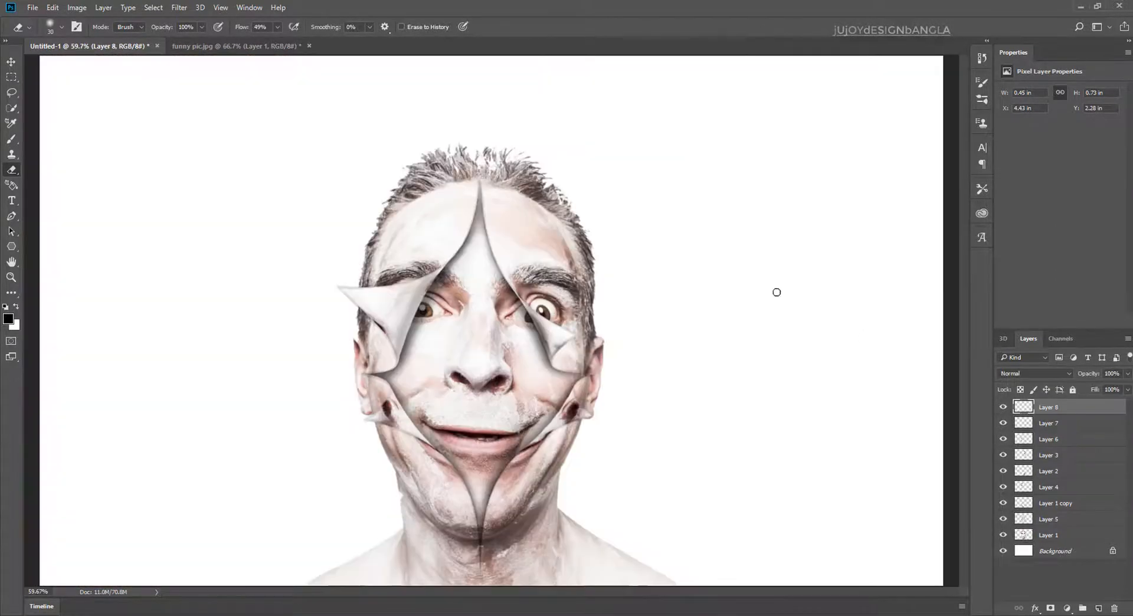
Paint soft dark shading strokes on a new layer along the lower-right flap's inner edge, between the cheek and the mouth corner.
scroll(530, 442, "up", 3)
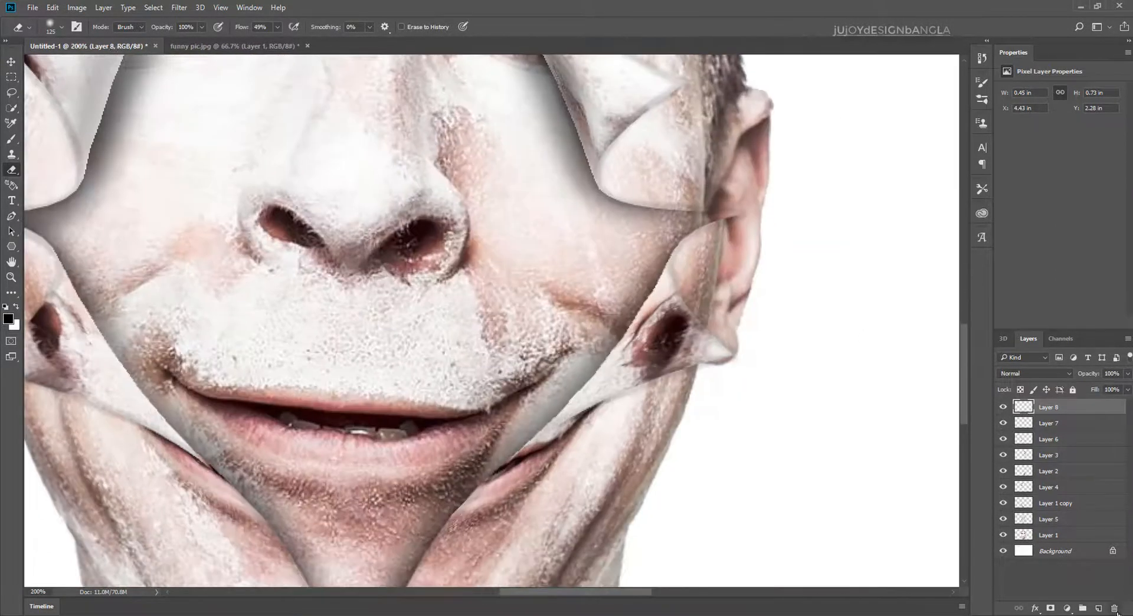
key("ctrl+shift+alt+n")
key("b")
mouse_move(649, 298)
left_mouse_down()
mouse_move(559, 407)
mouse_move(517, 438)
left_mouse_up()
left_click_drag(573, 394, 662, 265)
Trim the excess of the lower-right flap's shading using the Eraser at 100% flow with a smaller brush.
key("e")
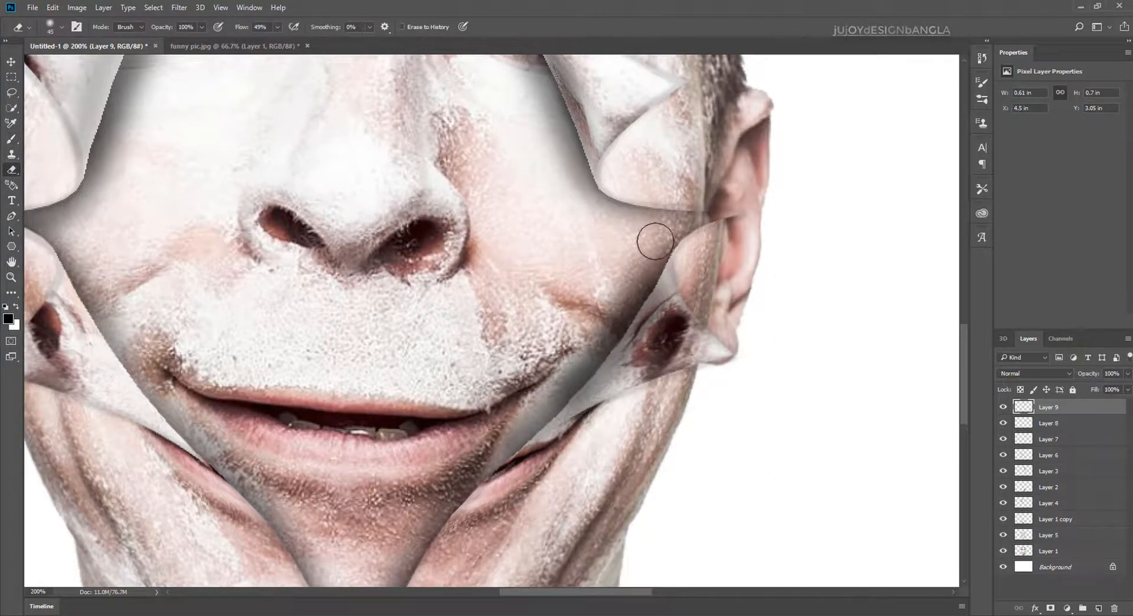
left_click_drag(241, 27, 279, 28)
key("[")
key("[")
left_click_drag(653, 258, 513, 436)
mouse_move(614, 313)
left_mouse_down()
mouse_move(642, 268)
mouse_move(450, 491)
mouse_move(427, 364)
mouse_move(721, 419)
left_mouse_up()
Paint soft dark shading strokes on a new layer along the lower-left flap's inner edge.
key("ctrl+shift+alt+n")
key("b")
left_click_drag(348, 200, 443, 353)
left_click_drag(432, 338, 465, 378)
Soften the lower-left flap's shading by erasing along its outer edge.
left_click(11, 169)
left_click_drag(354, 195, 470, 366)
mouse_move(335, 163)
left_mouse_down()
mouse_move(452, 384)
mouse_move(401, 346)
left_mouse_up()
key("]")
key("]")
key("bracketright")
Reduce the strength of the fold shading, setting Layer 10 to 79% opacity and Layer 7 to 83%.
key("ctrl+0")
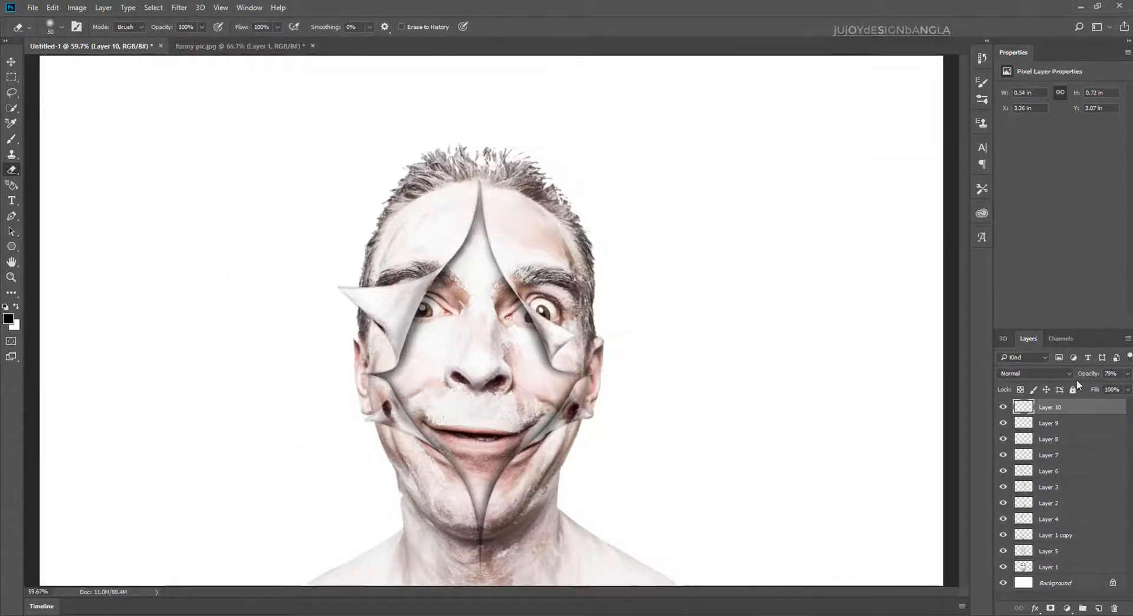
key("alt+bracketleft")
key("alt+bracketleft")
key("alt+bracketleft")
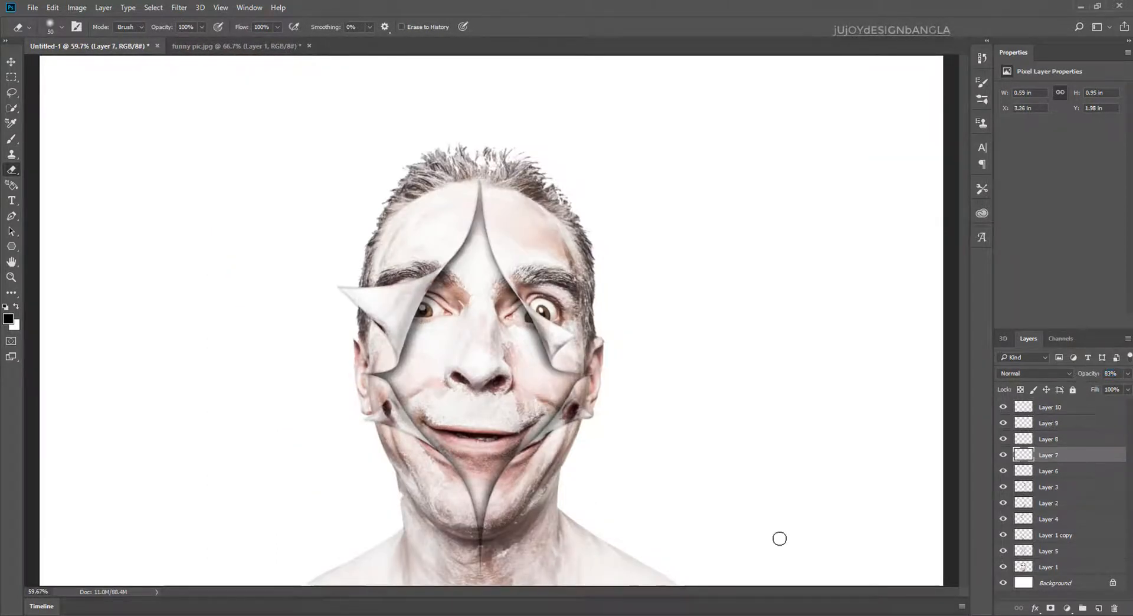
Add a gradient fill layer directly above the Background layer using the Black, White gradient preset.
left_click(1060, 583)
left_click(1066, 607)
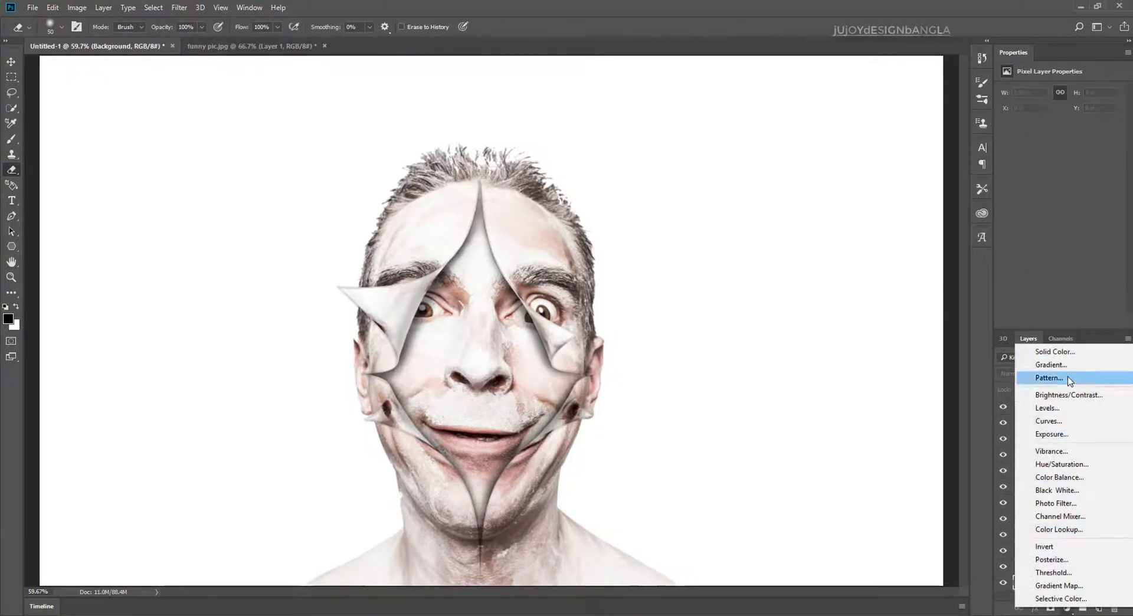
left_click(1082, 366)
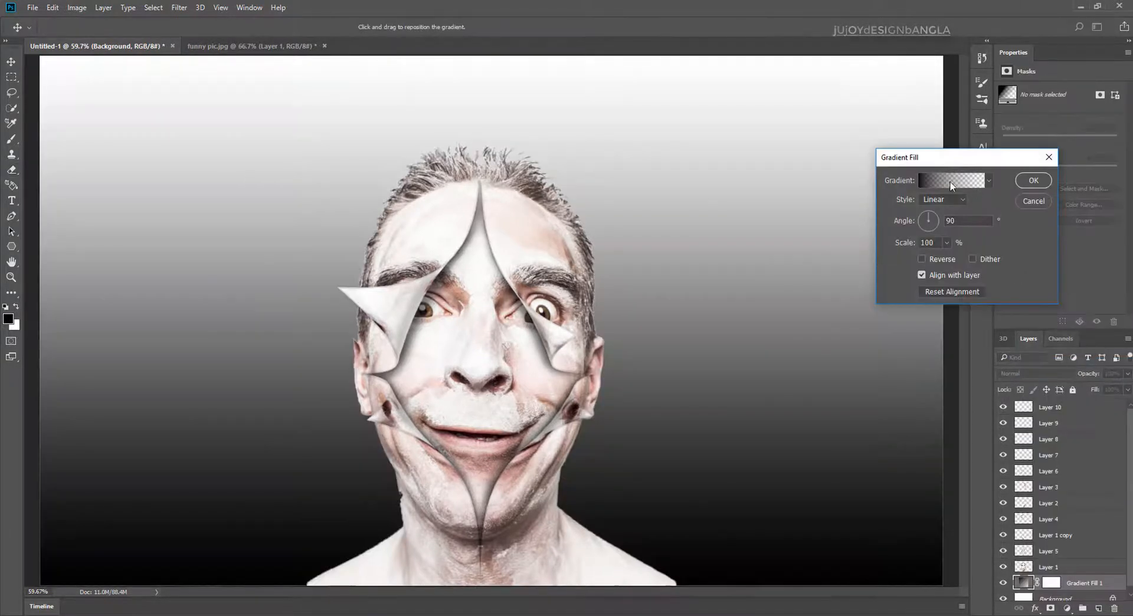
left_click(943, 181)
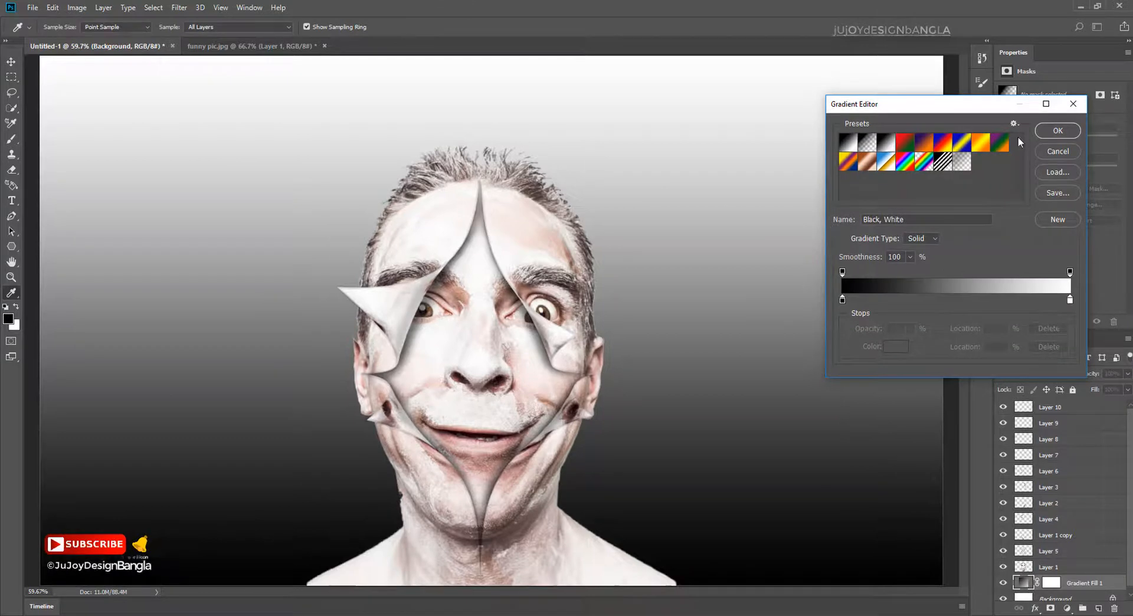
left_click(1059, 134)
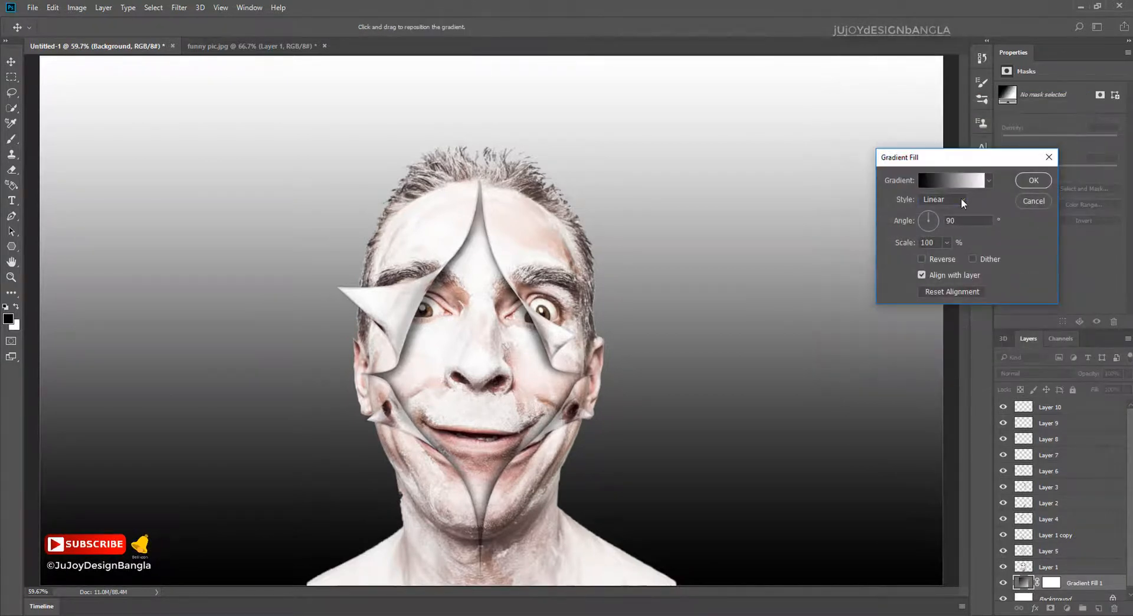
Make the gradient fill radial and reversed, with its scale at 199%.
left_click(944, 200)
left_click(951, 210)
left_click(922, 259)
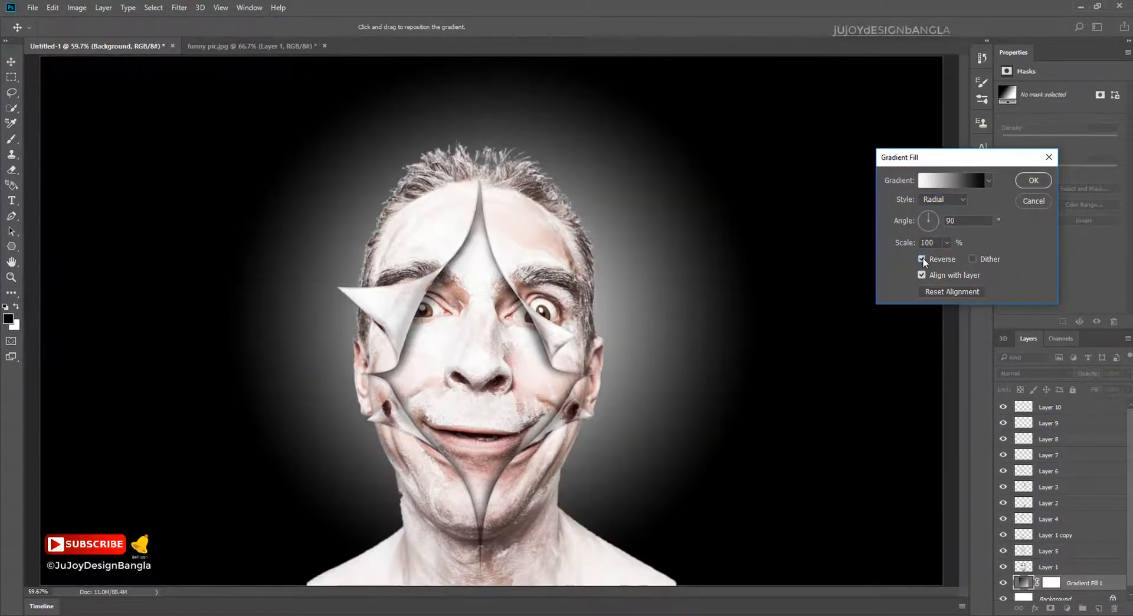
left_click(947, 244)
left_click_drag(947, 257, 952, 256)
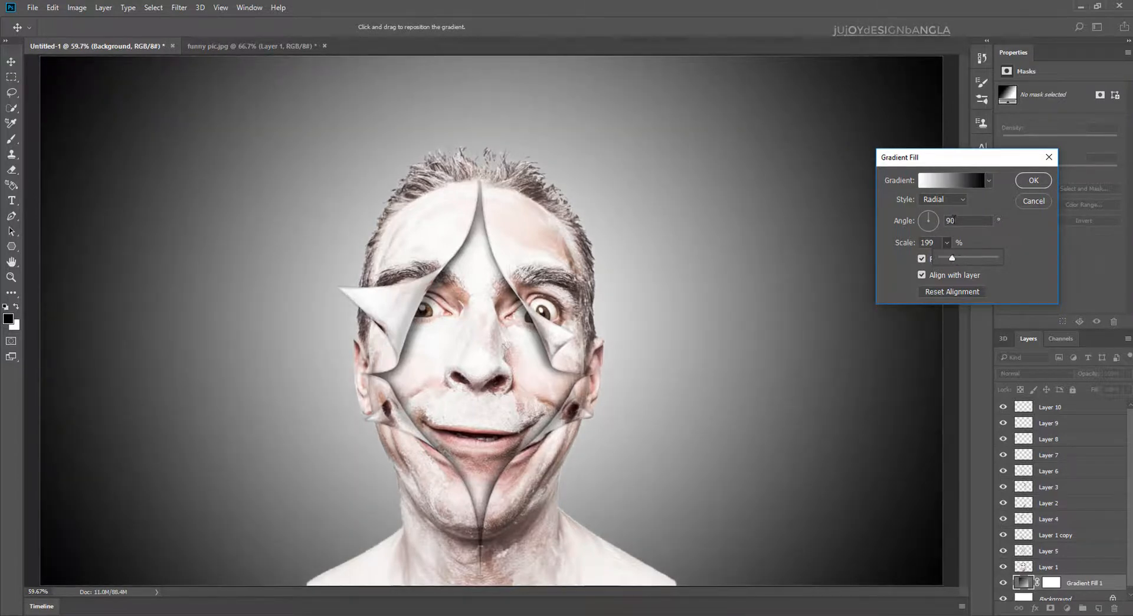
left_click(953, 181)
left_click(842, 299)
left_click(893, 346)
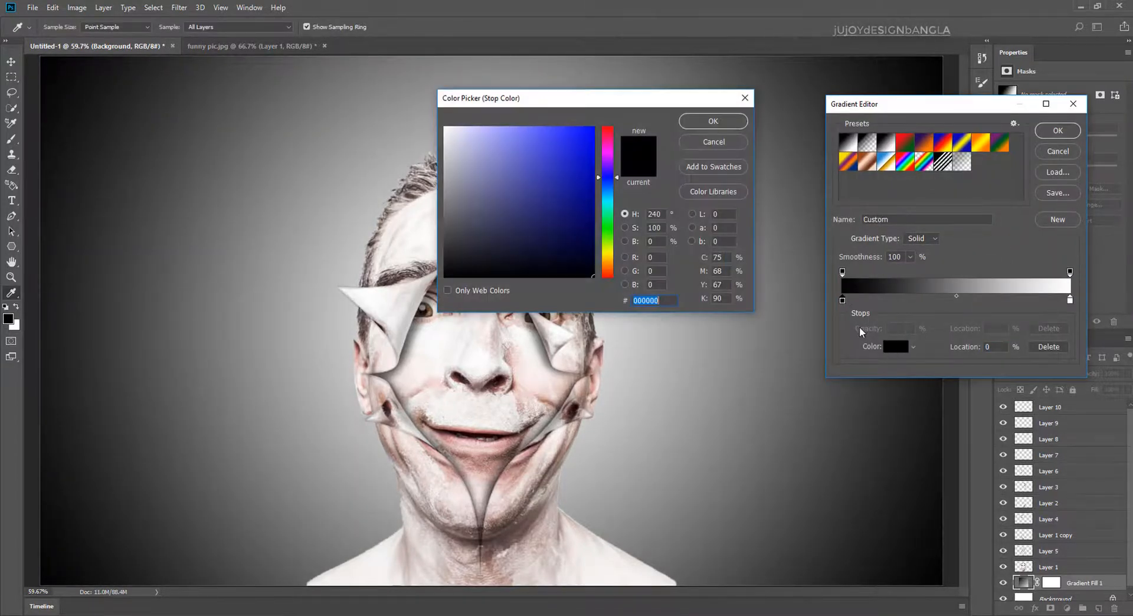
left_click(447, 187)
left_click_drag(446, 188, 446, 214)
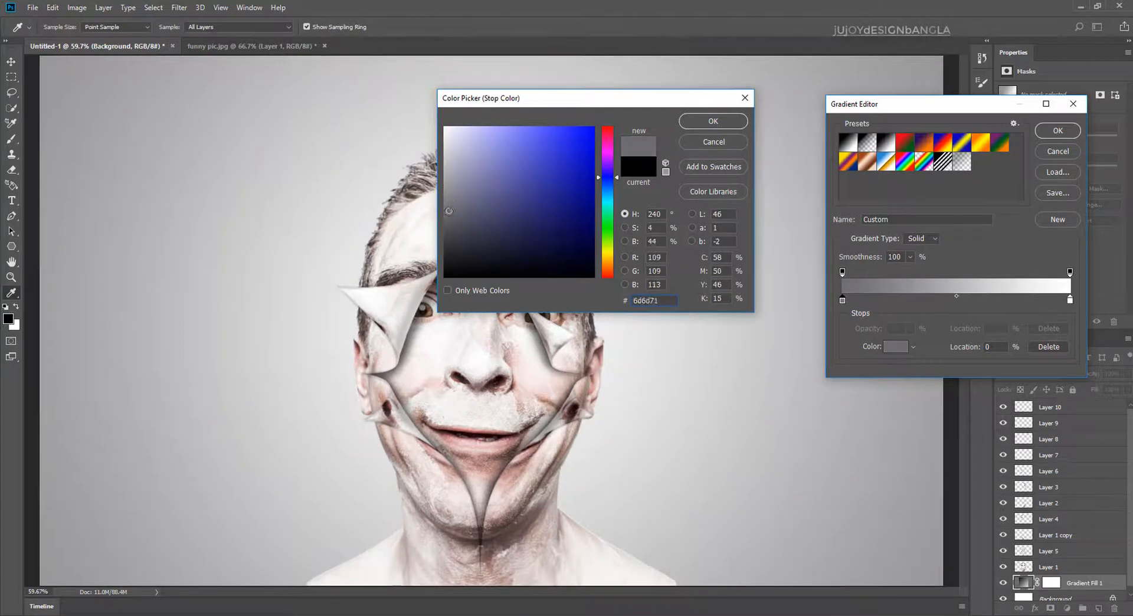
left_click(708, 142)
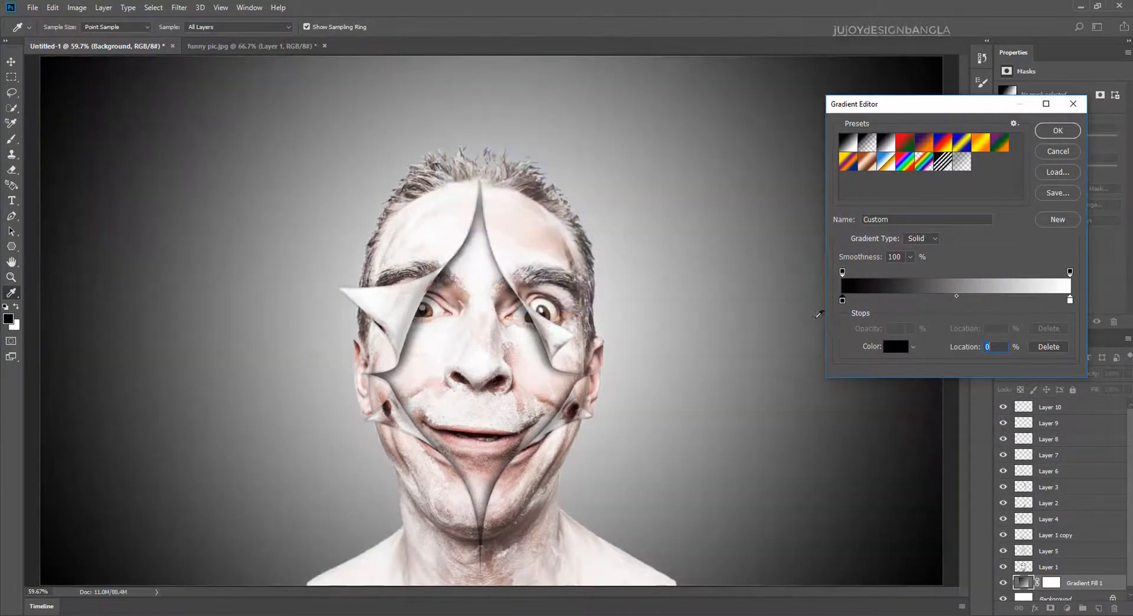
Accept the black-to-white radial gradient as the backdrop behind the portrait.
left_click(1058, 130)
left_click(1050, 156)
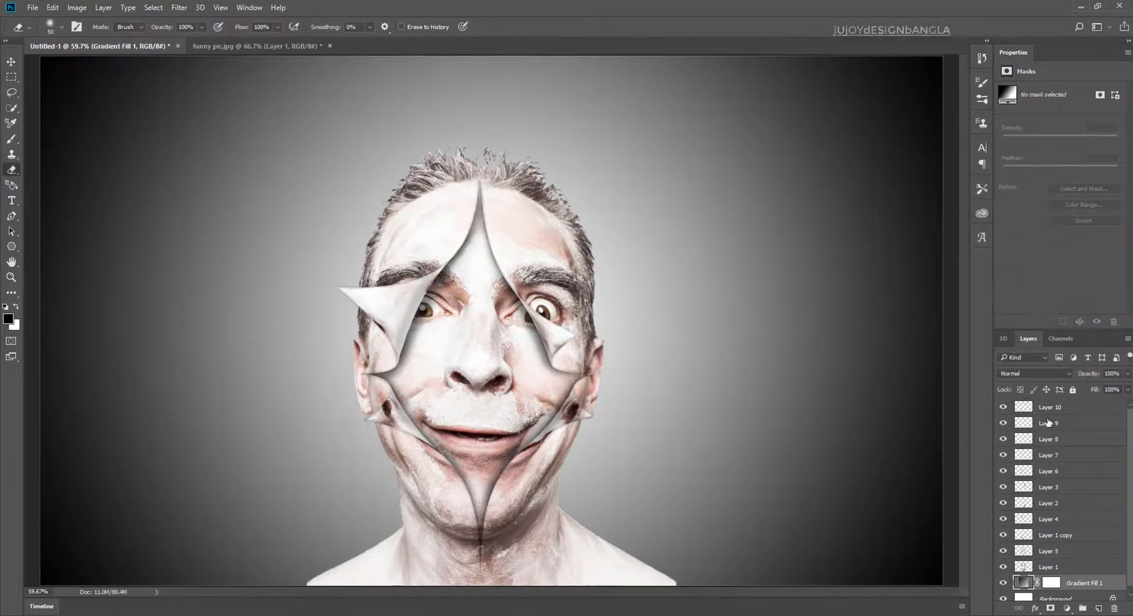
key("ctrl+minus")
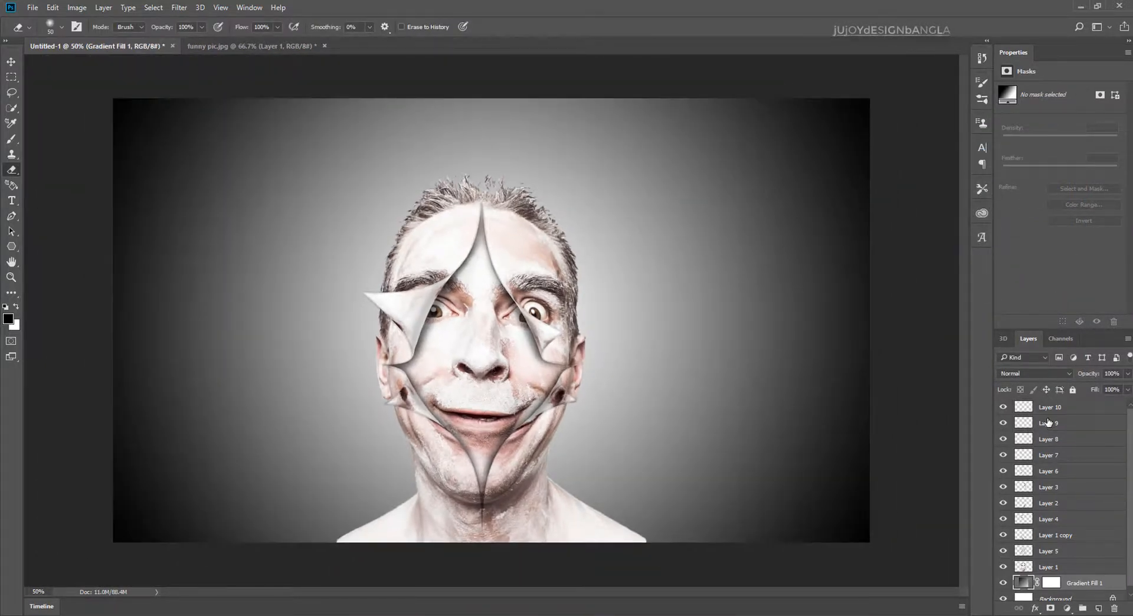